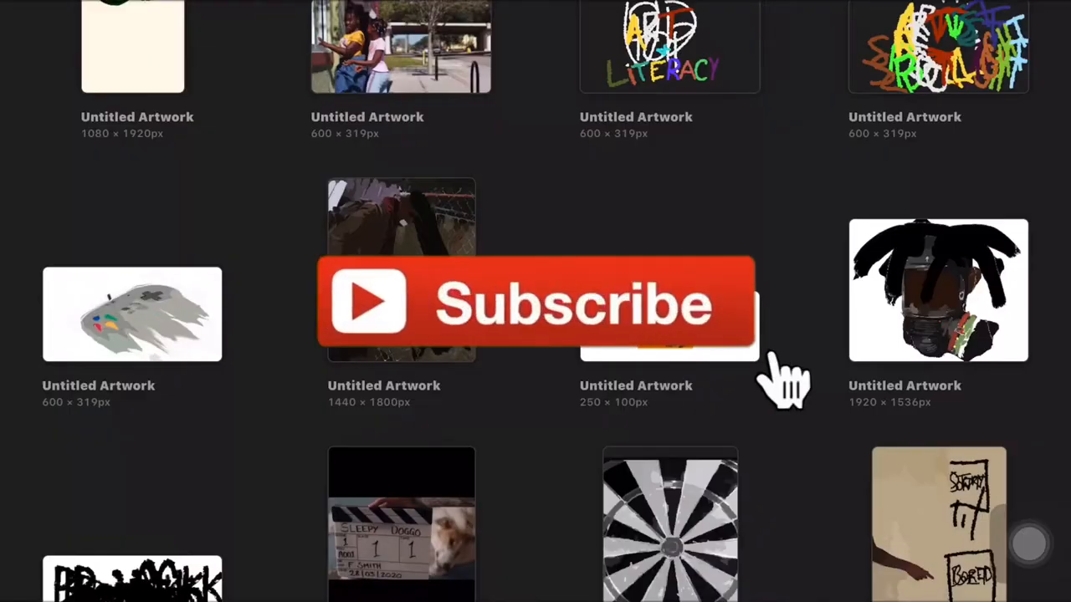
scroll(535, 301, "up", 5)
scroll(536, 301, "up", 5)
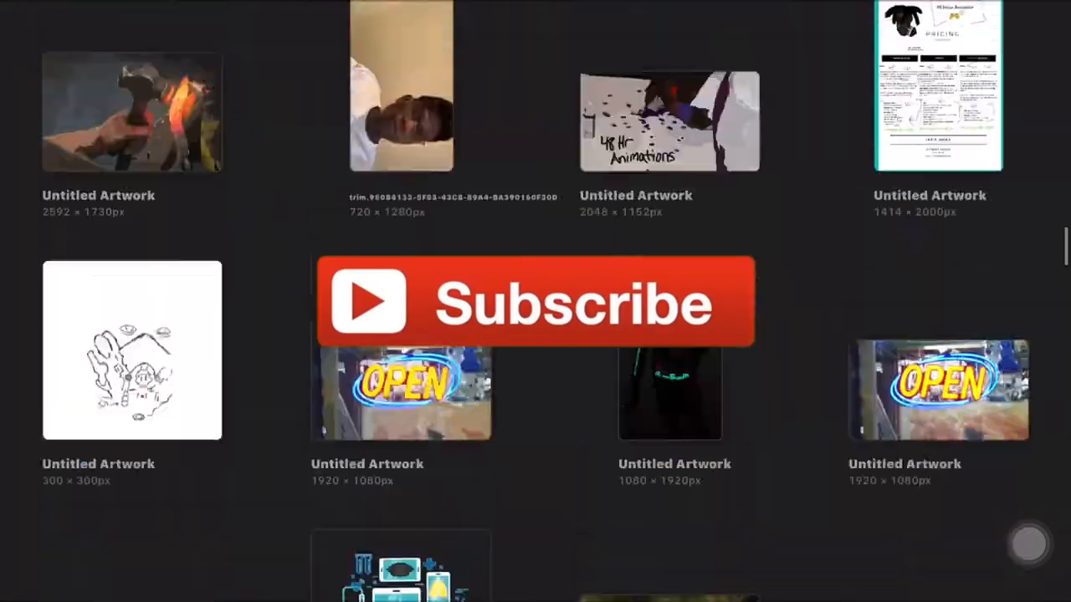
scroll(535, 301, "up", 5)
scroll(535, 301, "up", 5)
scroll(535, 302, "up", 5)
scroll(536, 301, "up", 5)
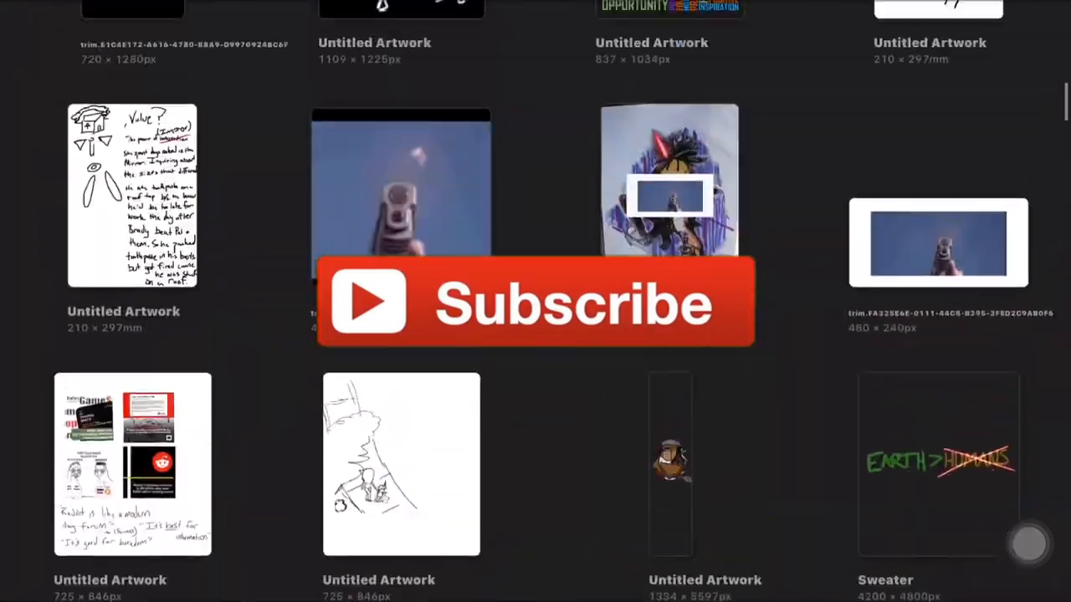
scroll(535, 301, "up", 5)
scroll(535, 301, "up", 5)
scroll(536, 301, "down", 5)
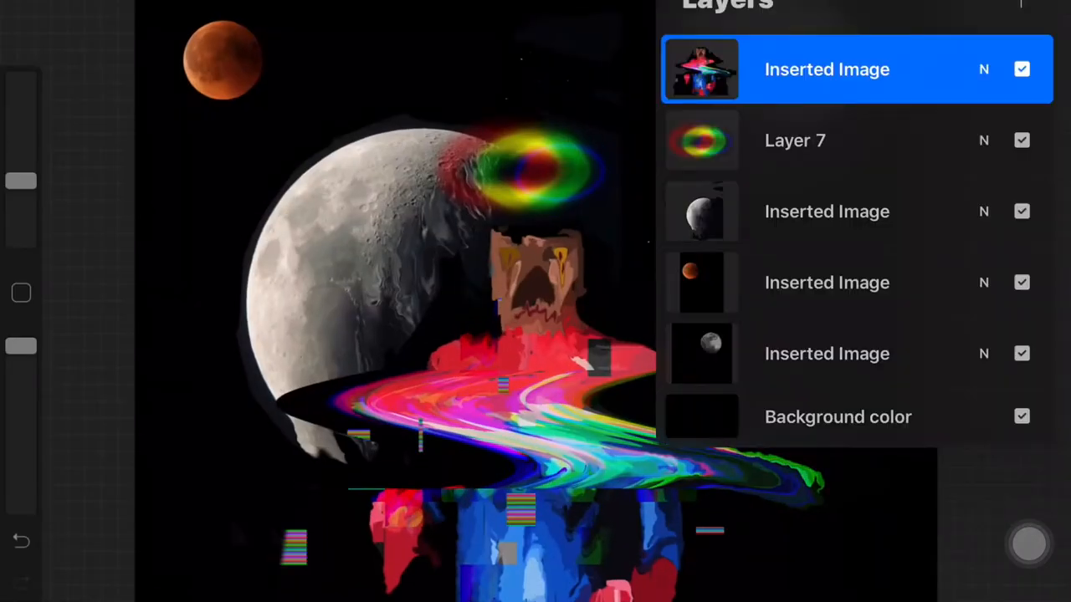
Hide layers to isolate the blood moon, then show the moon, figure and rainbow ring again
left_click(1022, 282)
left_click(1022, 417)
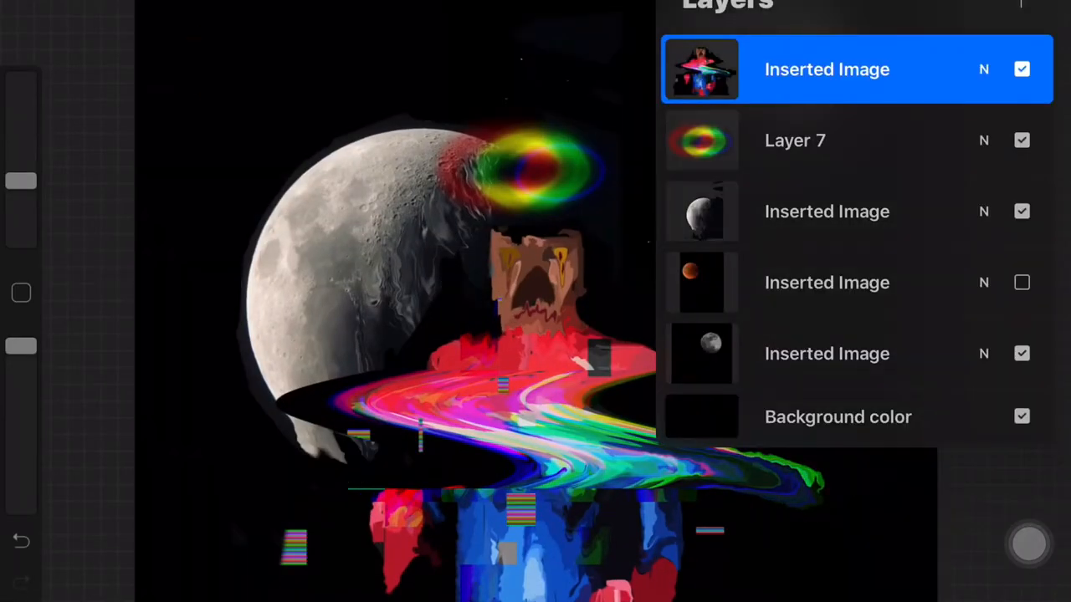
left_click(1021, 283)
left_click(1022, 211)
left_click(1021, 141)
left_click(1021, 69)
left_click(1021, 141)
left_click(1021, 211)
left_click(827, 69)
Check Layer 7 and the moon image layer by hiding and re-showing them
left_click(1021, 282)
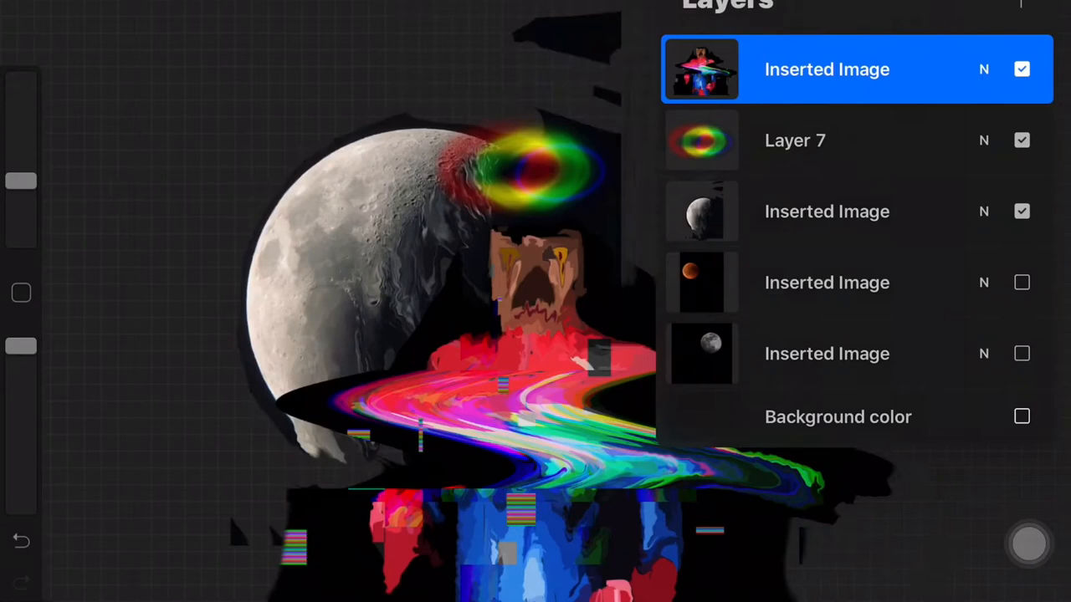
left_click(1021, 141)
left_click(1021, 212)
left_click(1021, 141)
left_click(1021, 212)
left_click(826, 211)
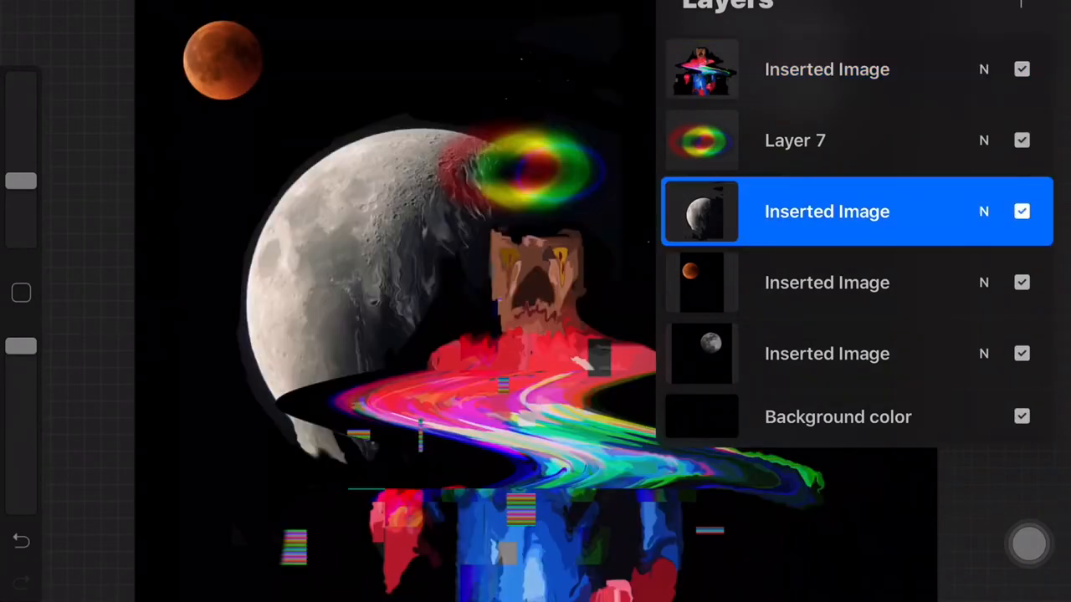
Redo the white streak beside the moon and rename the document 'Transcendence' without the emoji
left_click(863, 10)
left_click(149, 474)
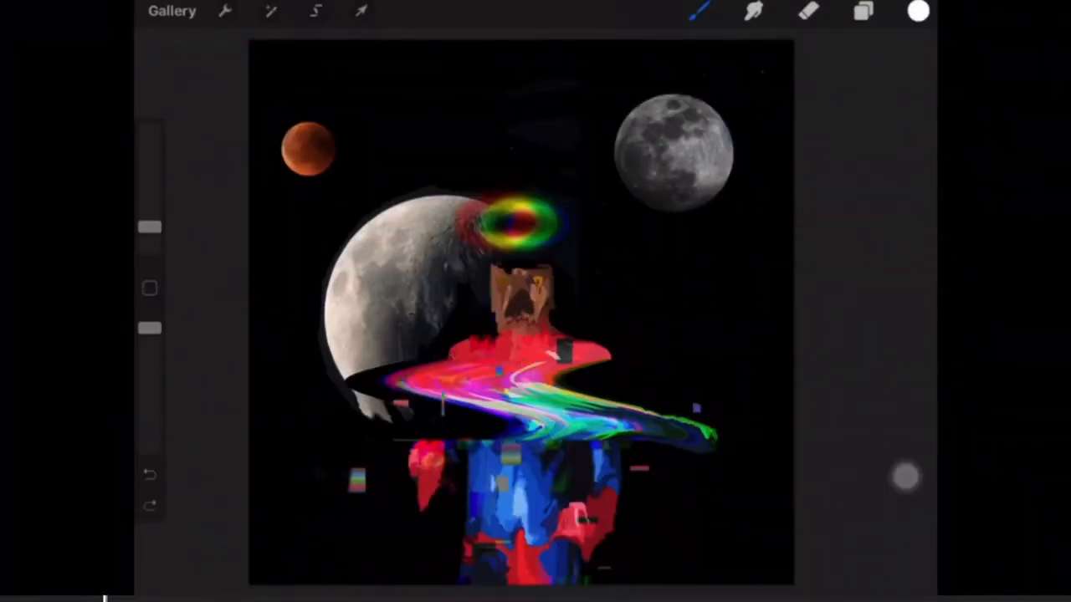
left_click(863, 10)
left_click(149, 506)
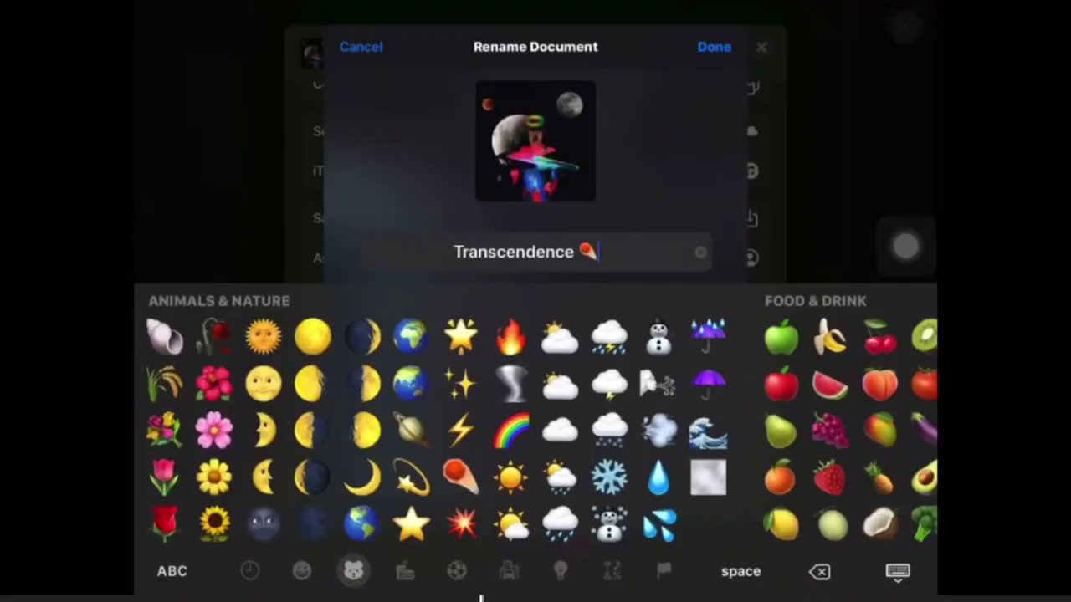
key("BackSpace")
left_click(301, 571)
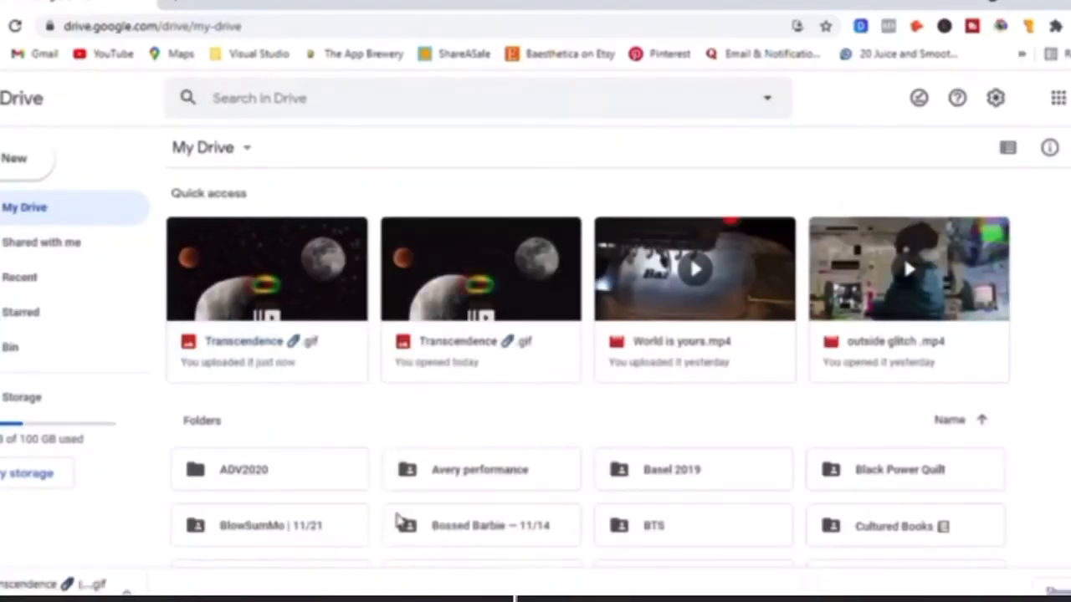
Preview the uploaded Transcendence.gif in My Drive a few times, closing the preview each time
left_click(202, 330)
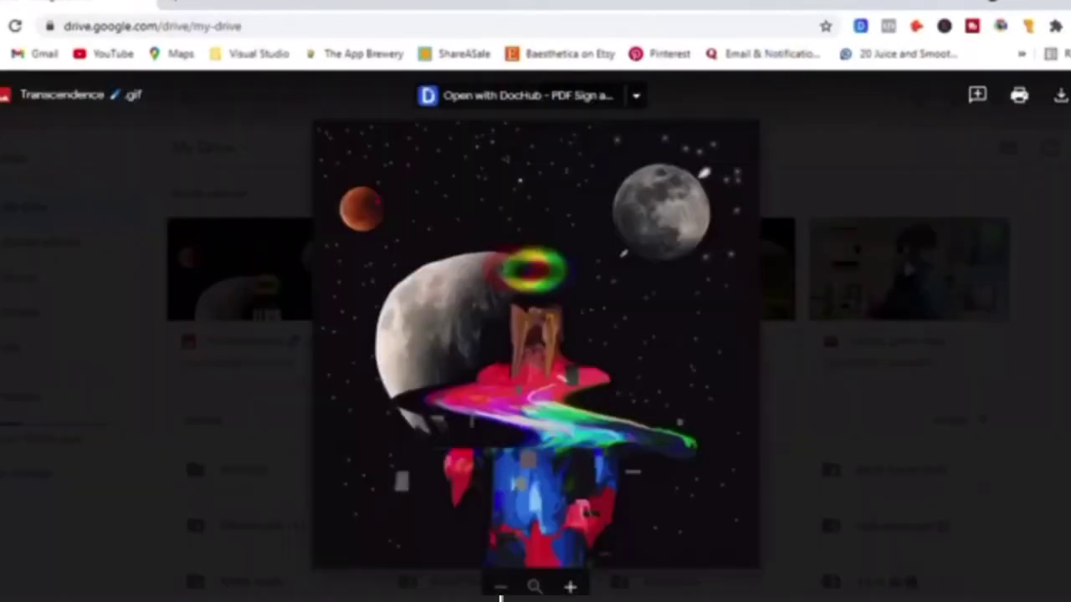
left_click(264, 290)
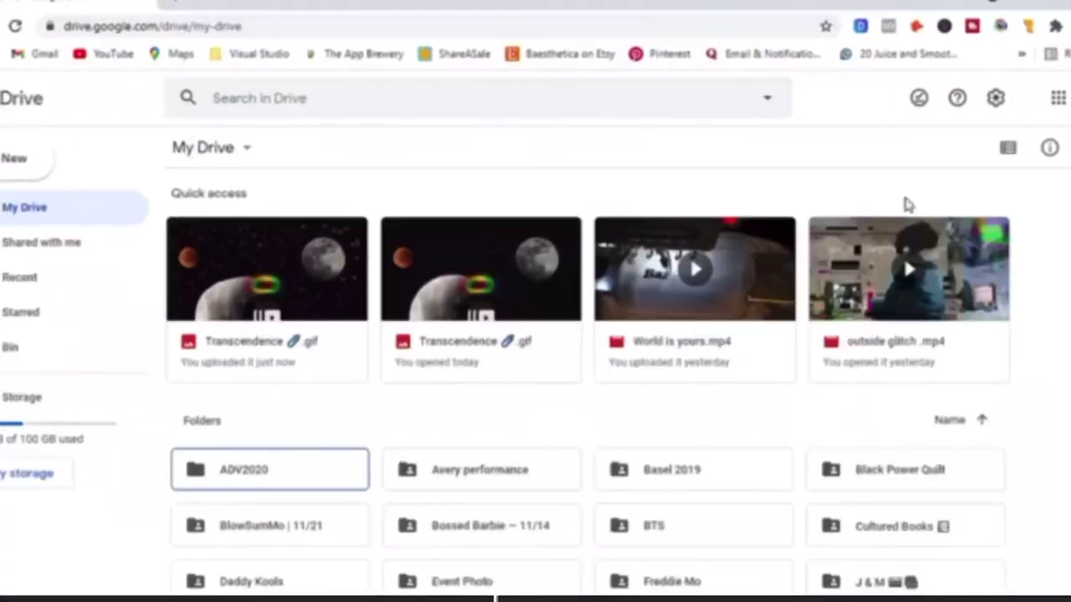
double_click(334, 262)
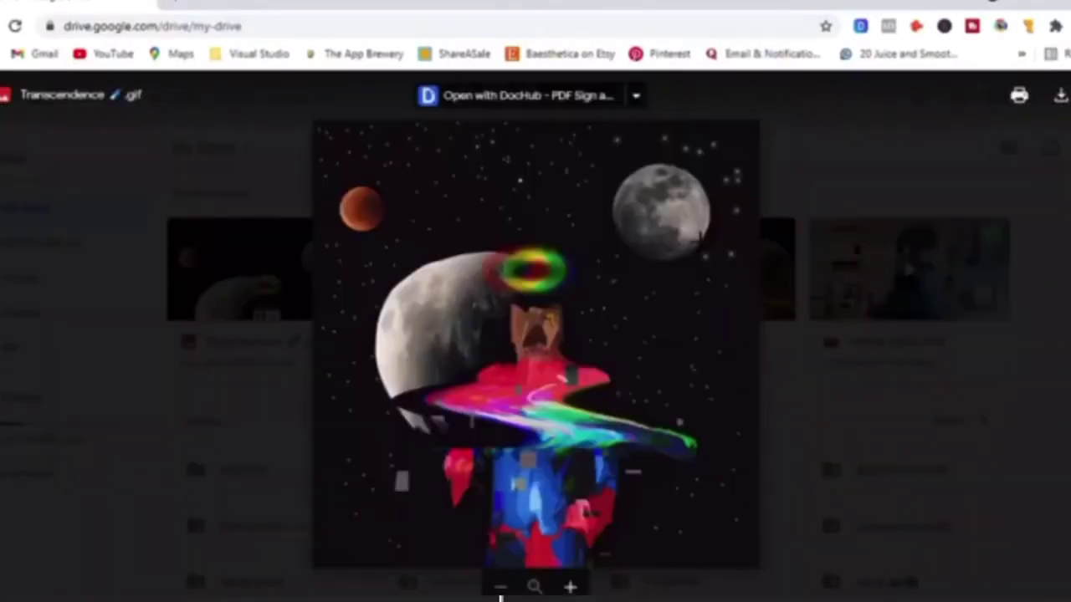
left_click(283, 263)
double_click(283, 262)
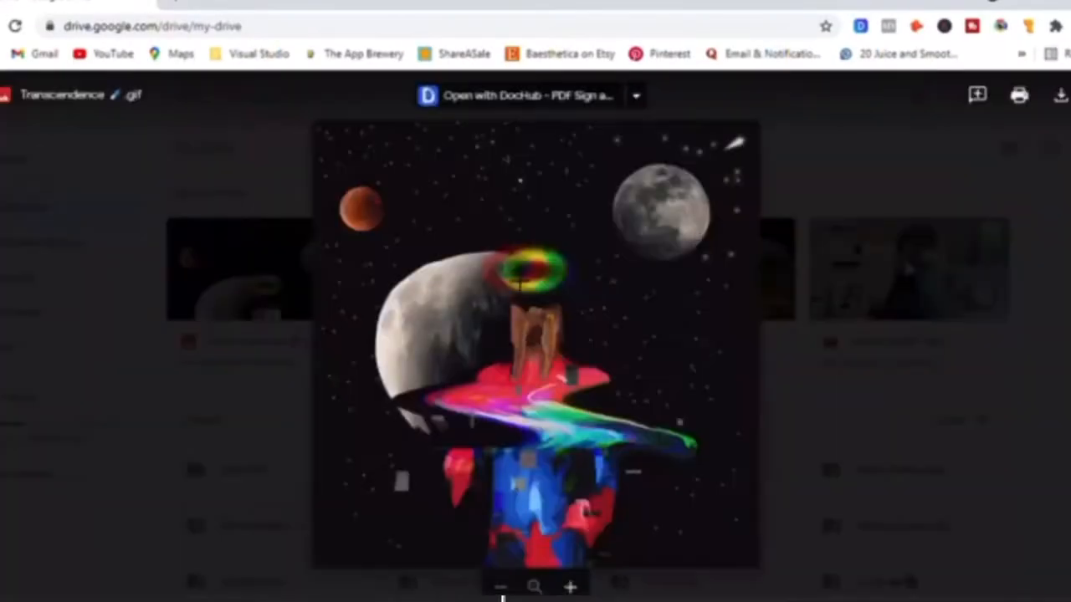
left_click(282, 263)
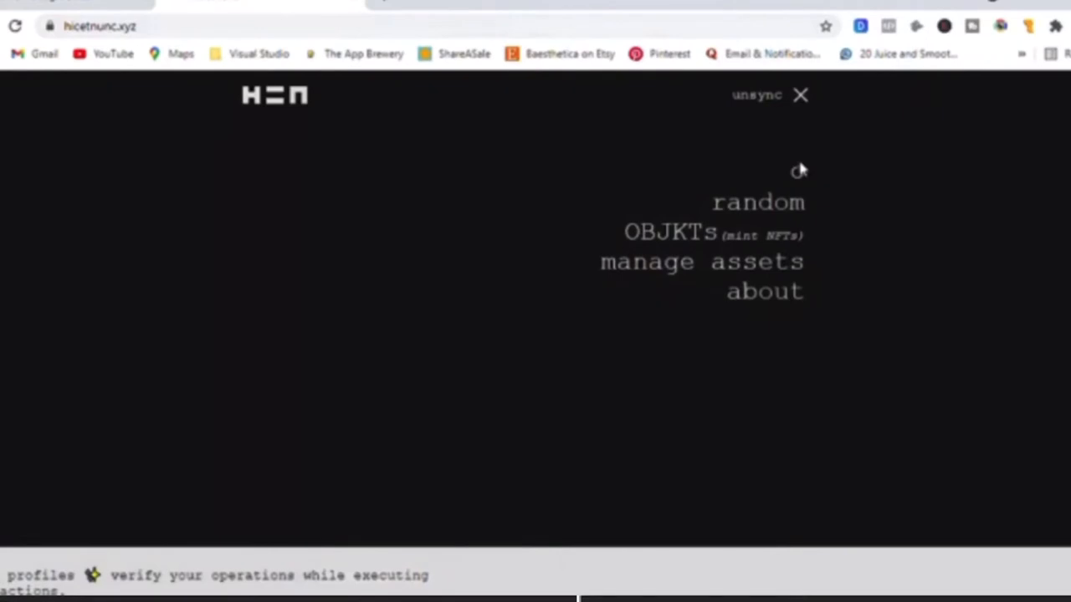
Go to the OBJKTs (mint NFTs) page from the hic et nunc menu
left_click(741, 240)
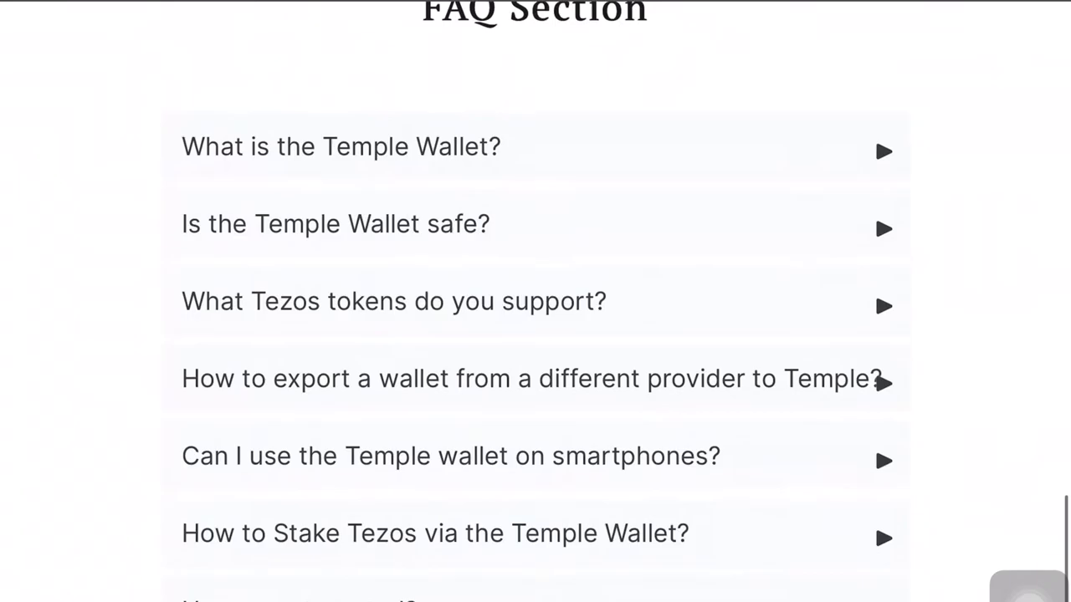
scroll(535, 301, "up", 15)
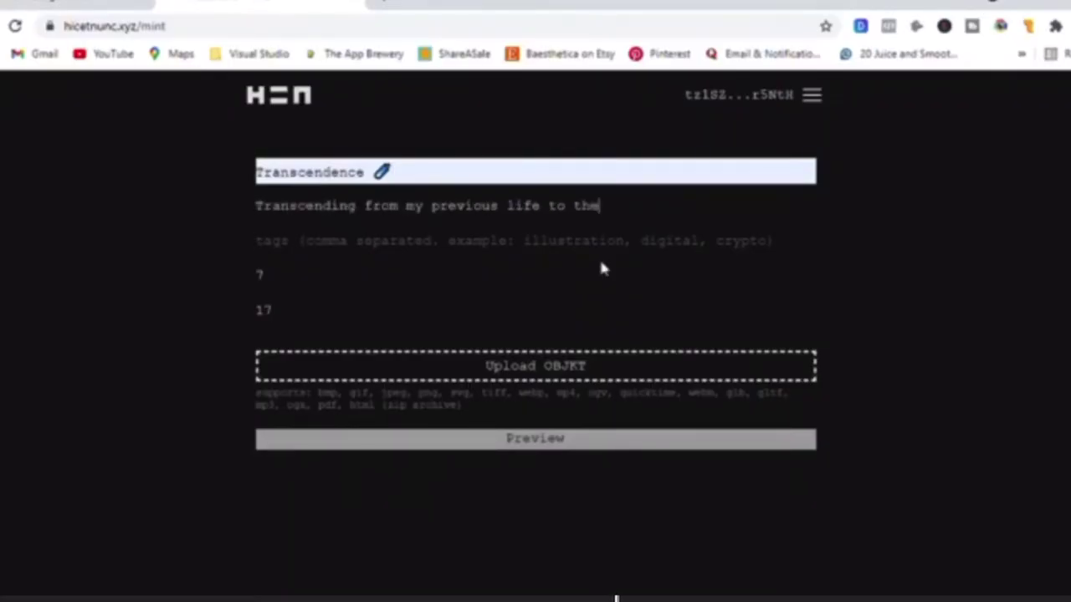
type("present. The new world order seems to be well in or")
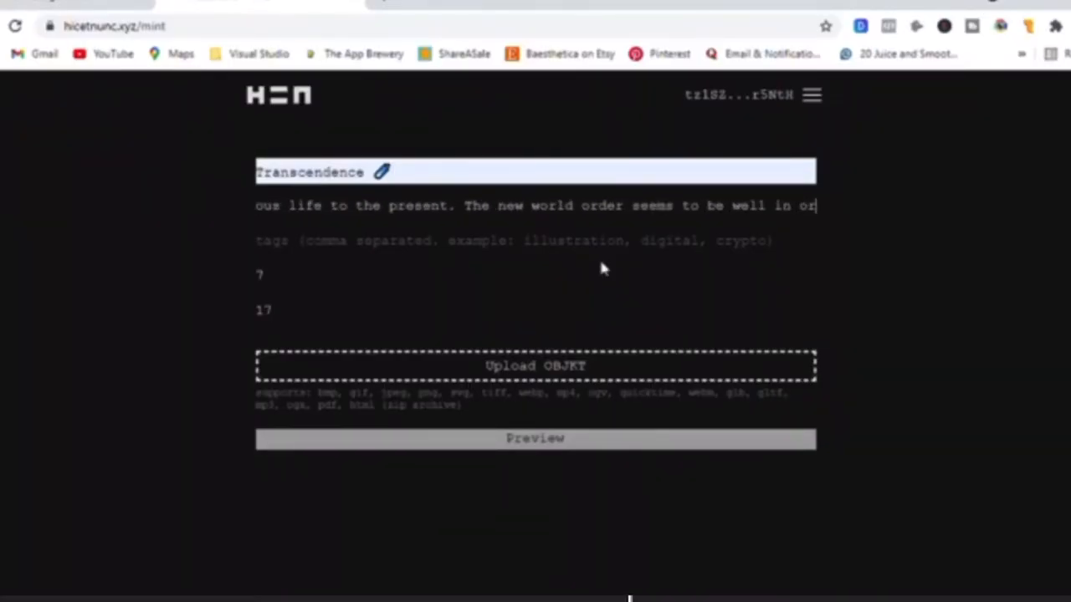
type("der and going \"as planned\". I am relieved to")
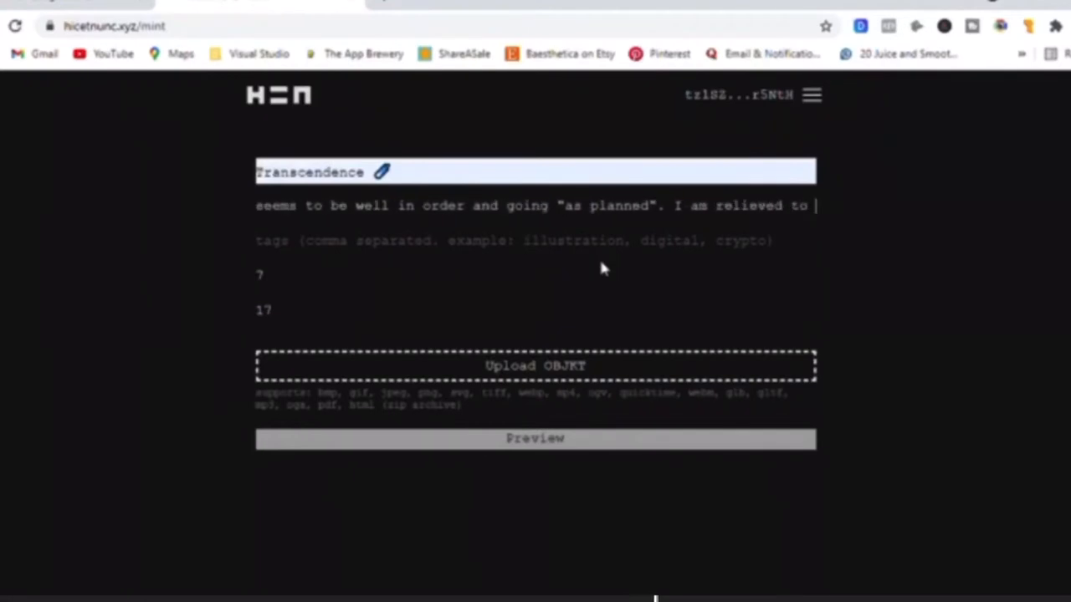
Finish the description, preview the OBJKT and mint the 7 Transcendence editions
key("Tab")
type("crypto, transcendence, af")
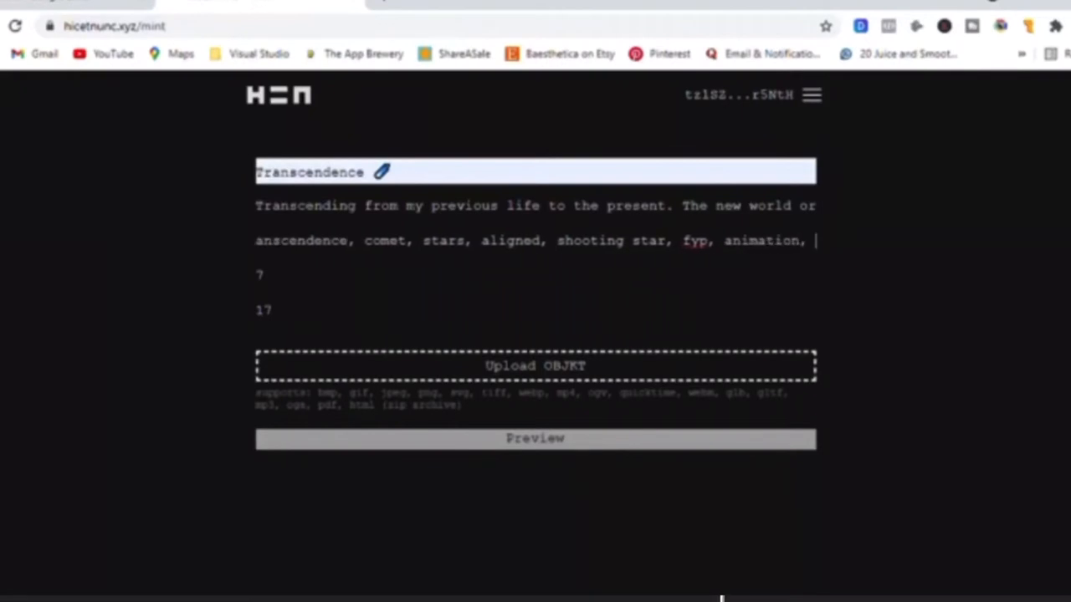
type("if")
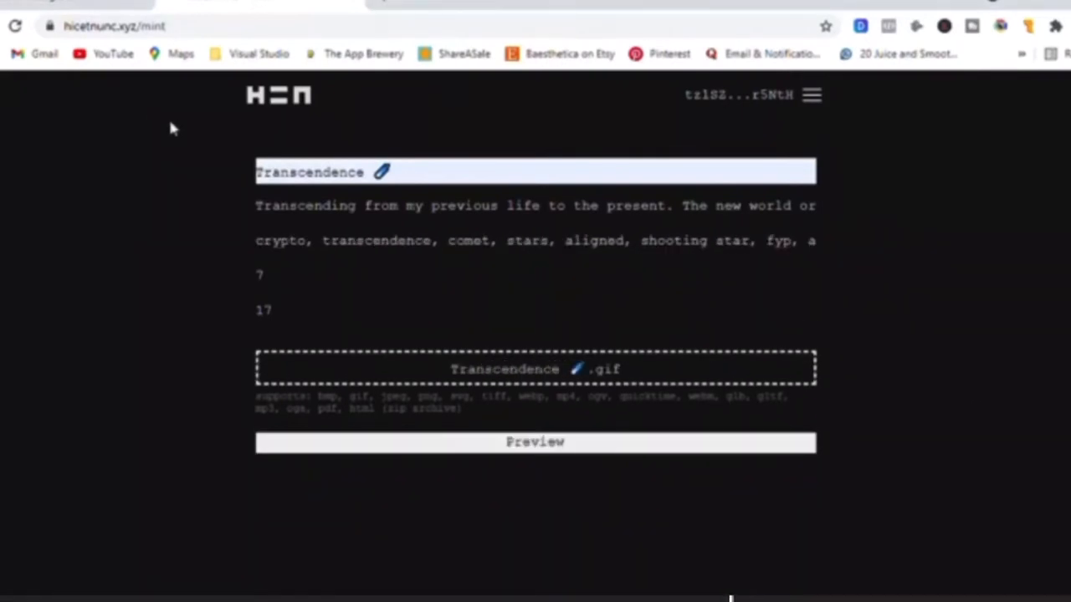
scroll(1020, 376, "down", 1)
left_click(682, 446)
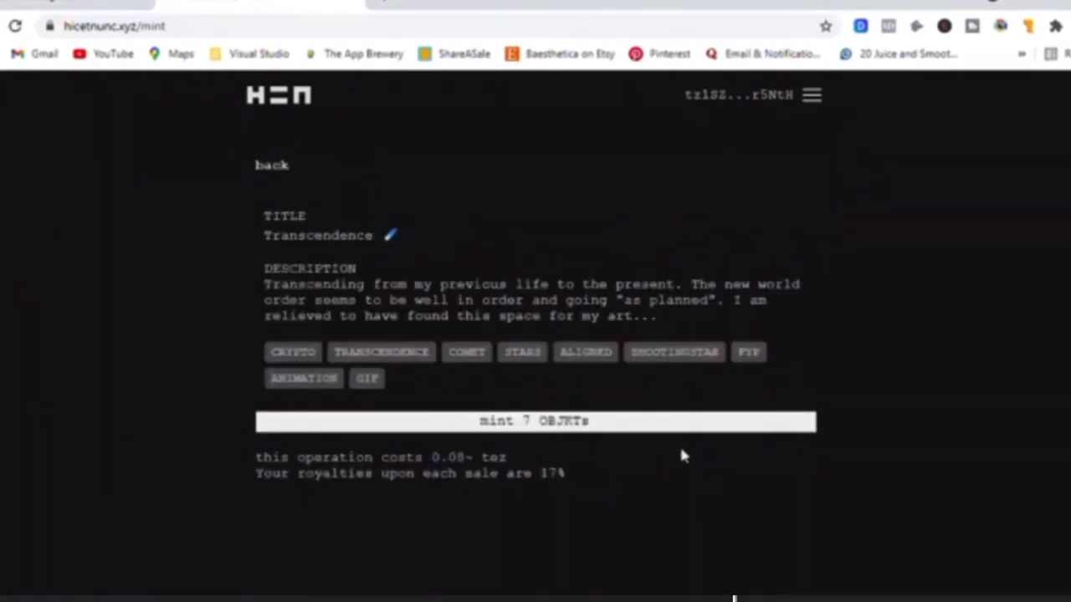
scroll(1017, 365, "down", 3)
scroll(1017, 365, "down", 2)
left_click(642, 454)
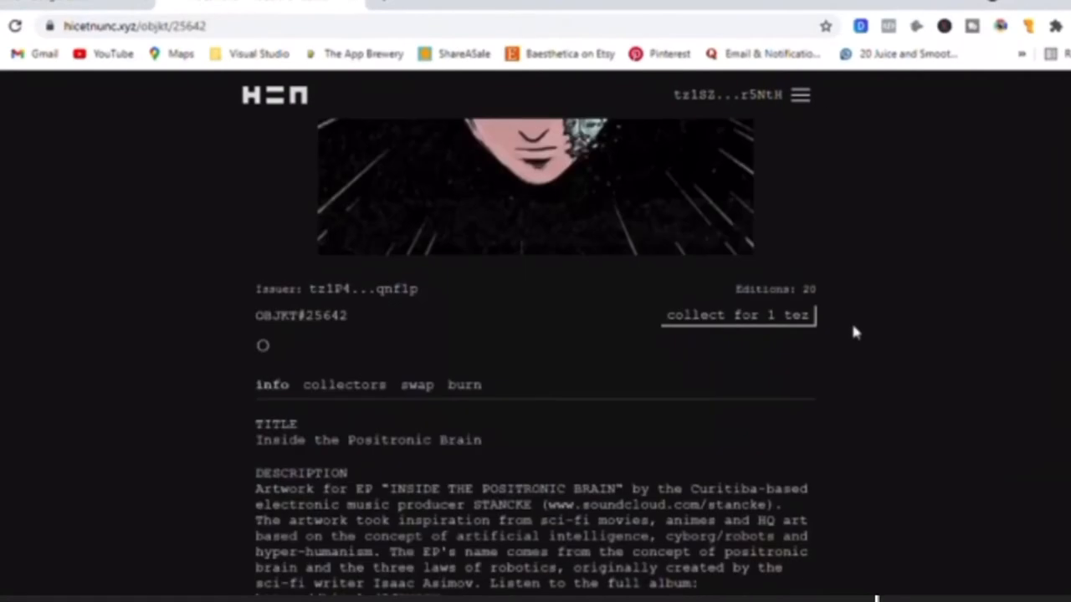
scroll(853, 332, "down", 2)
scroll(853, 332, "up", 6)
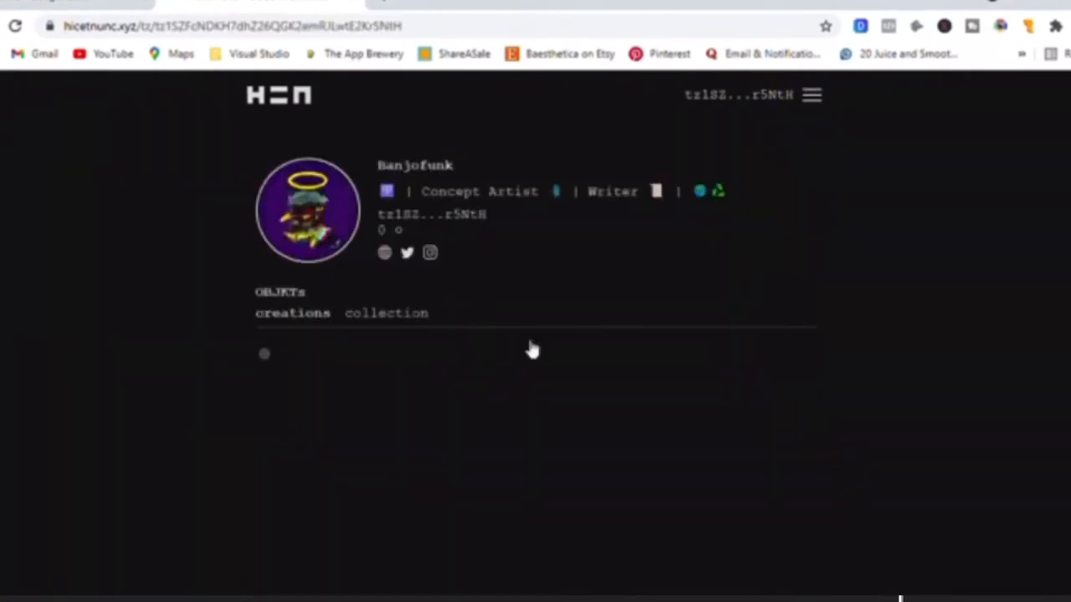
View the Transcendence OBJKT#25672 page from the creator profile and return to it
key("alt+Left")
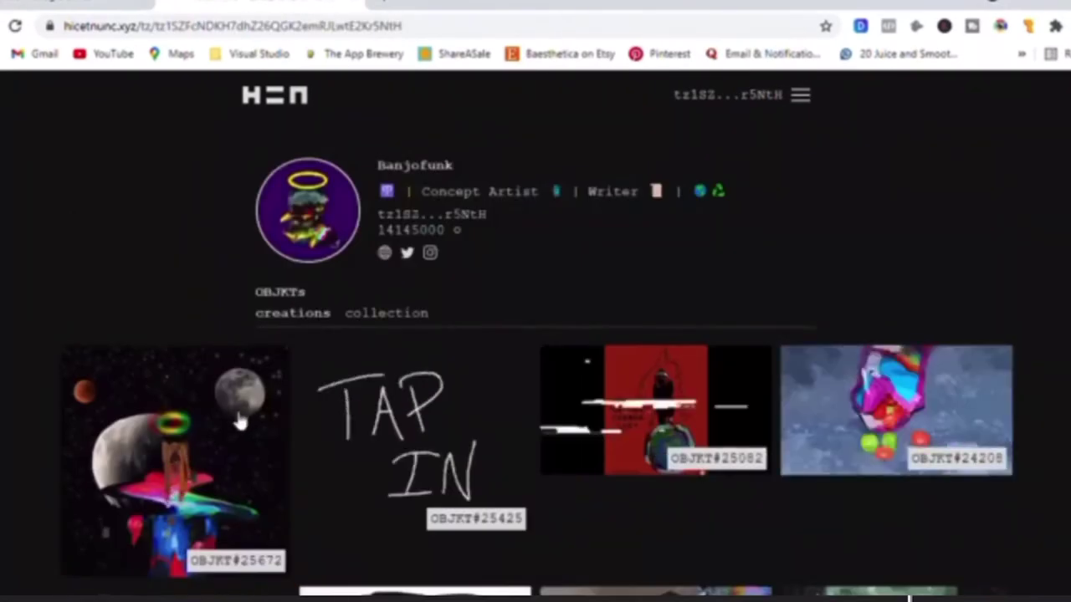
left_click(240, 422)
scroll(520, 338, "down", 5)
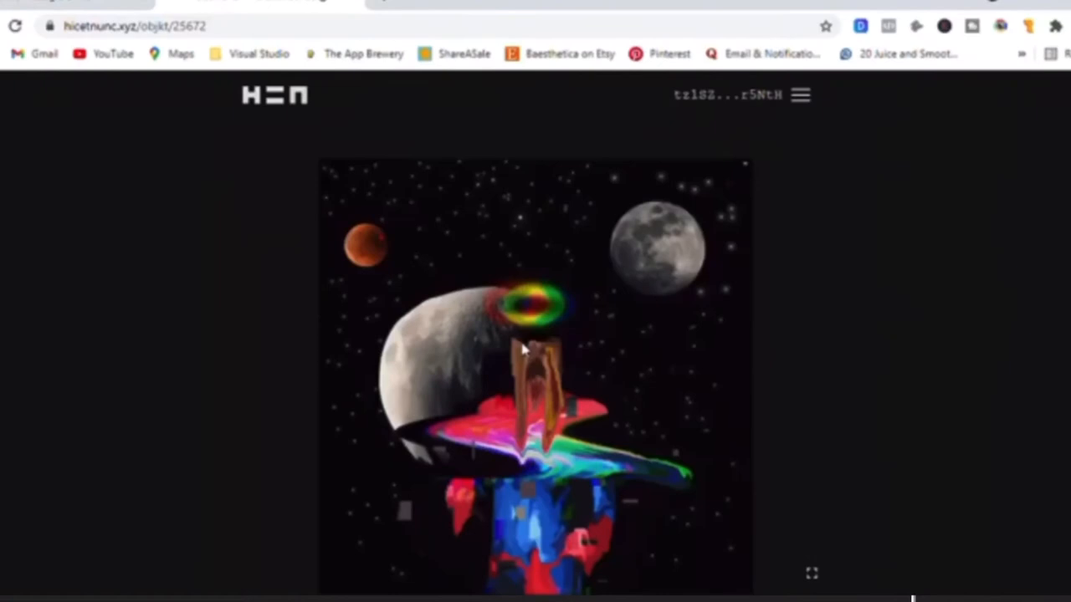
scroll(521, 349, "down", 5)
scroll(521, 349, "up", 3)
scroll(522, 349, "up", 1)
scroll(521, 348, "up", 1)
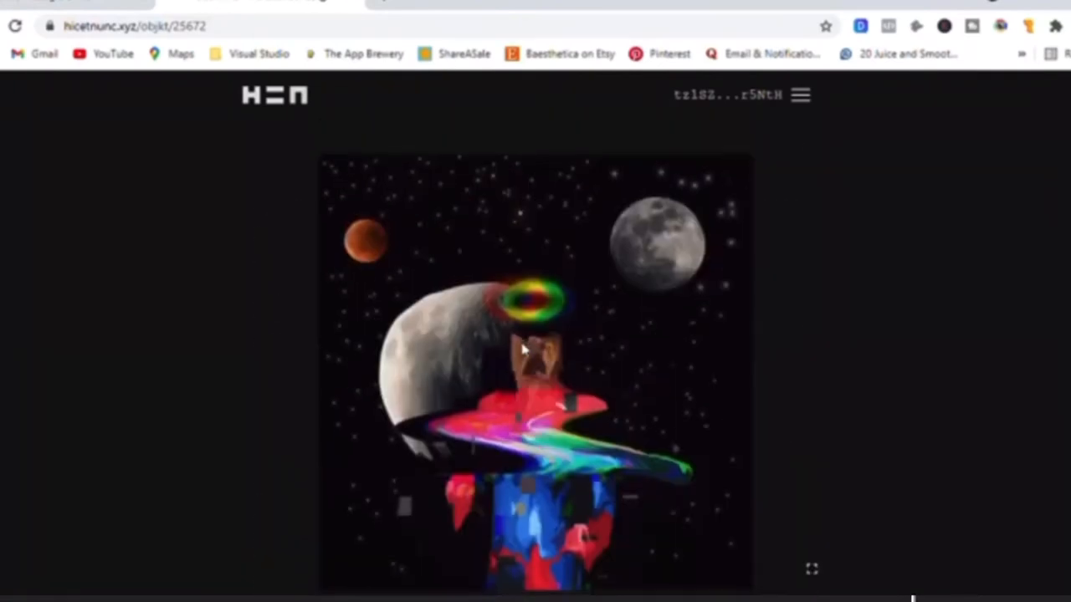
scroll(523, 349, "down", 2)
scroll(523, 349, "down", 2)
key("alt+Left")
scroll(459, 336, "down", 3)
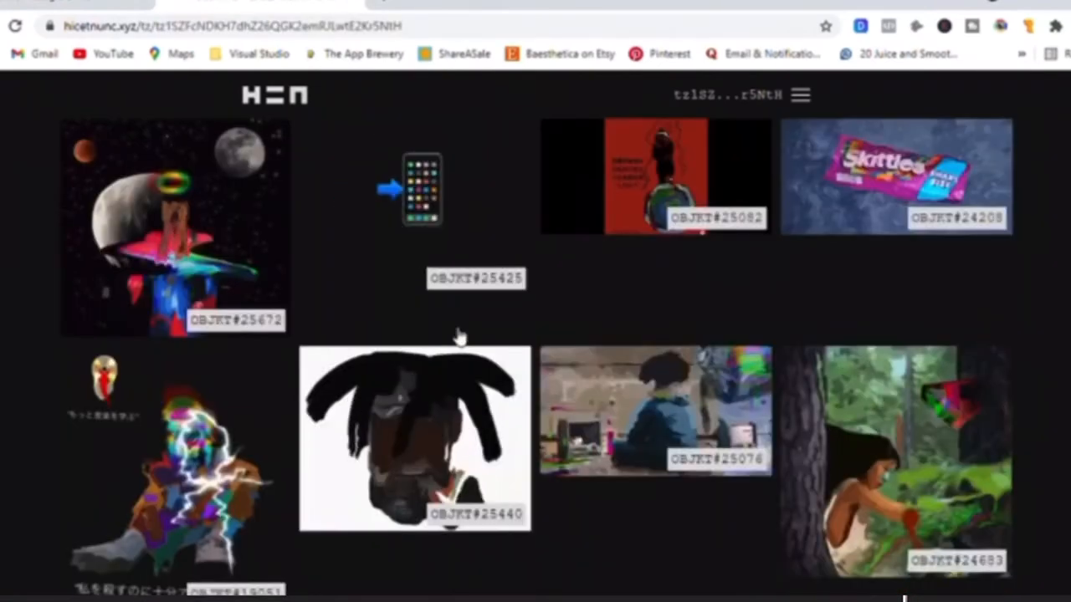
scroll(459, 336, "down", 2)
scroll(456, 335, "up", 2)
scroll(452, 335, "up", 3)
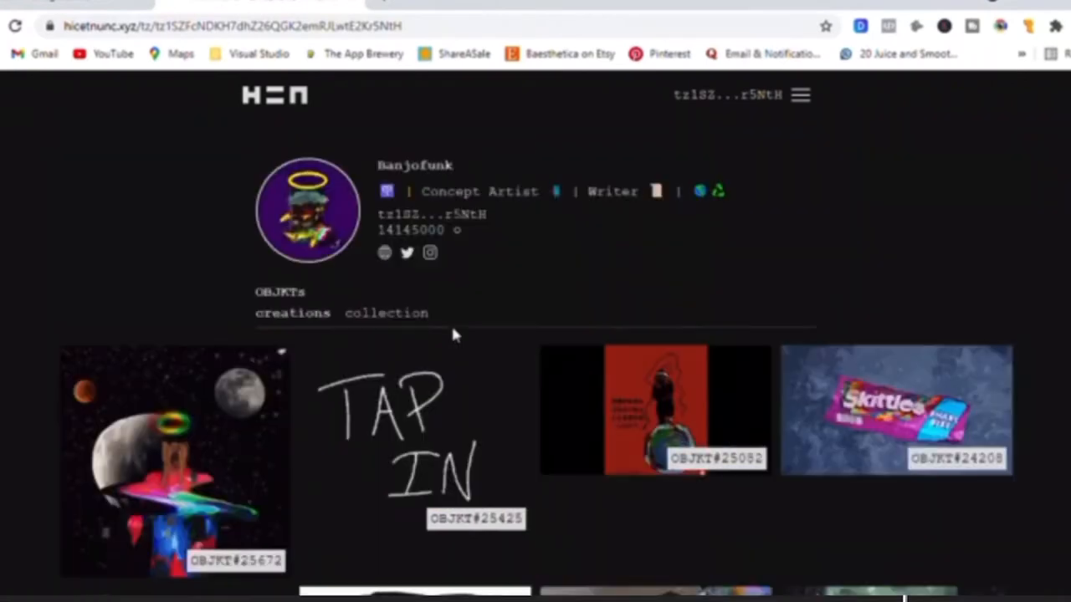
scroll(455, 335, "down", 3)
scroll(458, 337, "down", 2)
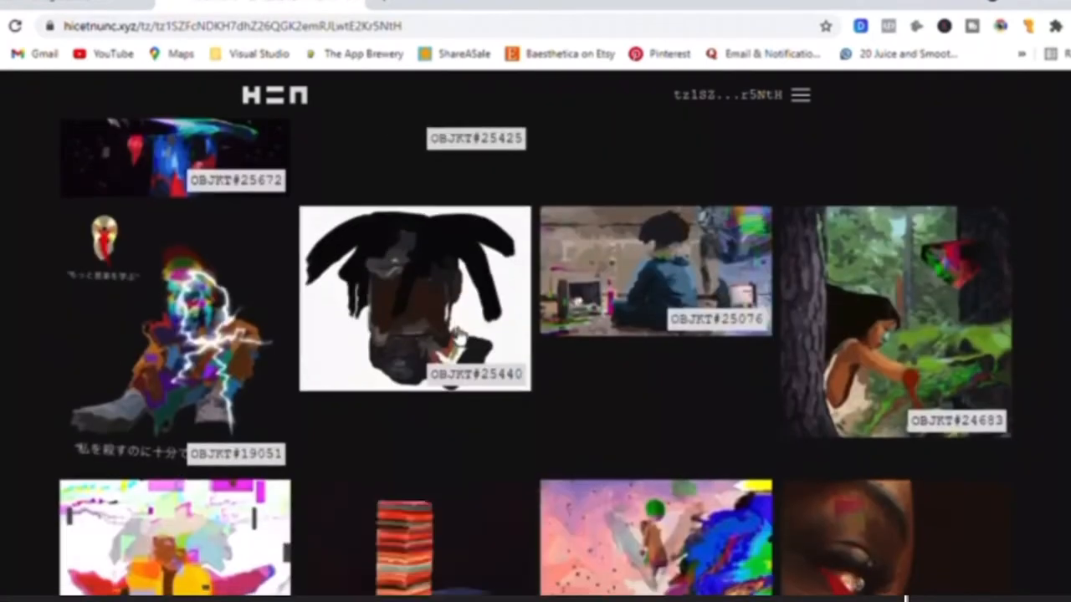
scroll(454, 335, "down", 1)
key("alt+Right")
scroll(519, 338, "down", 3)
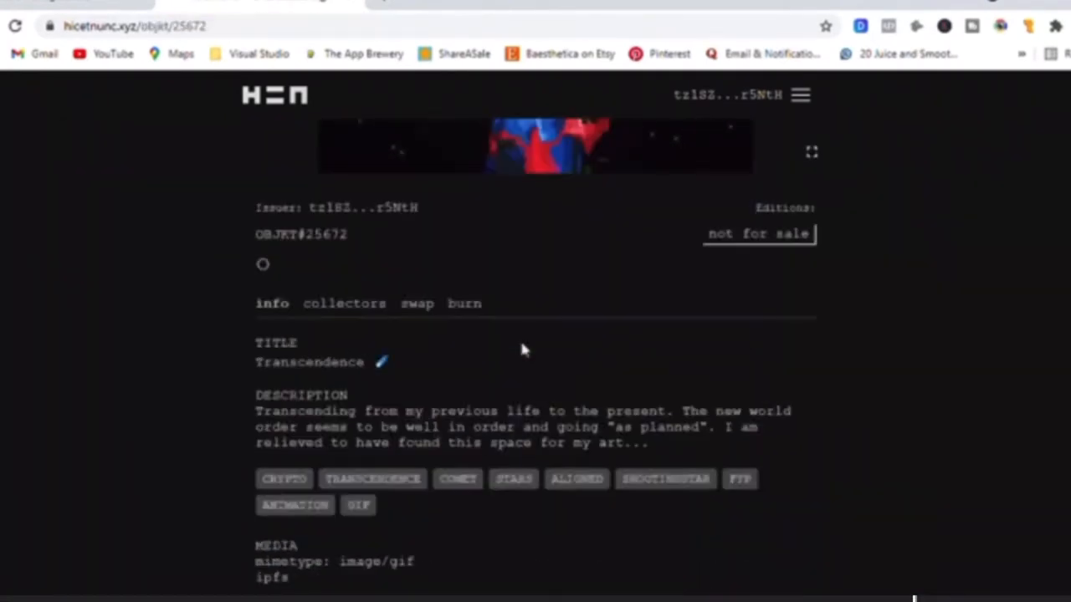
Swap 7 editions of Transcendence for sale at 1.7 tez each
left_click(418, 303)
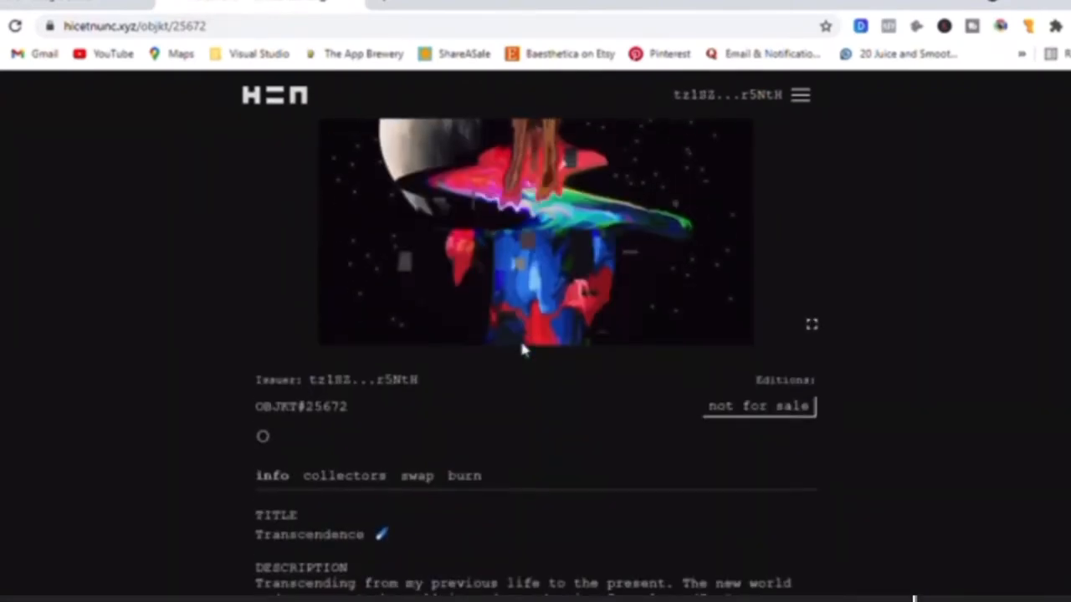
scroll(521, 345, "down", 2)
left_click(422, 306)
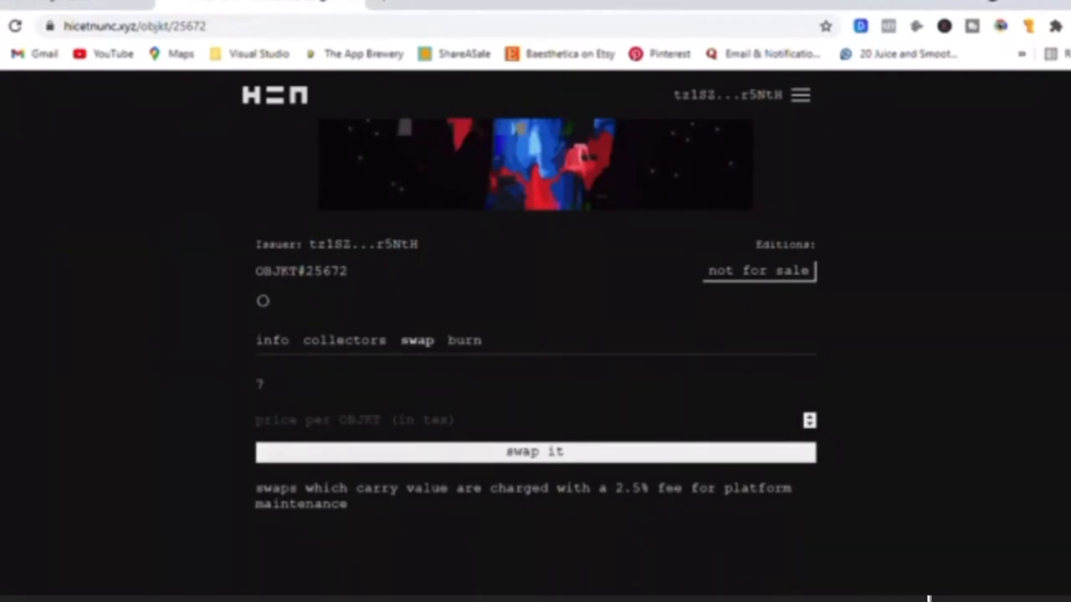
type("1.7")
left_click(435, 456)
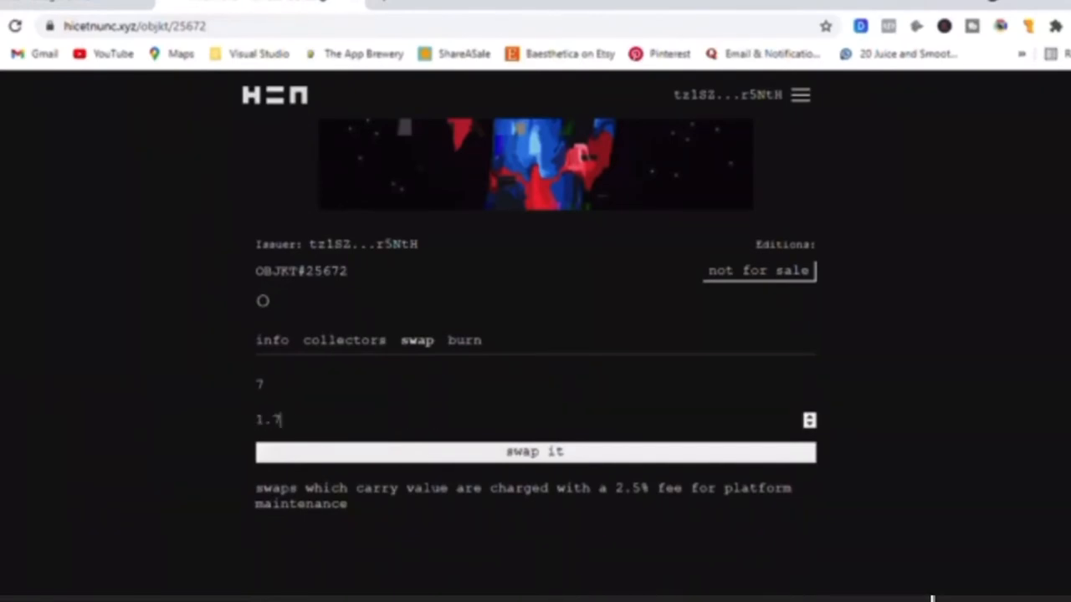
left_click(433, 460)
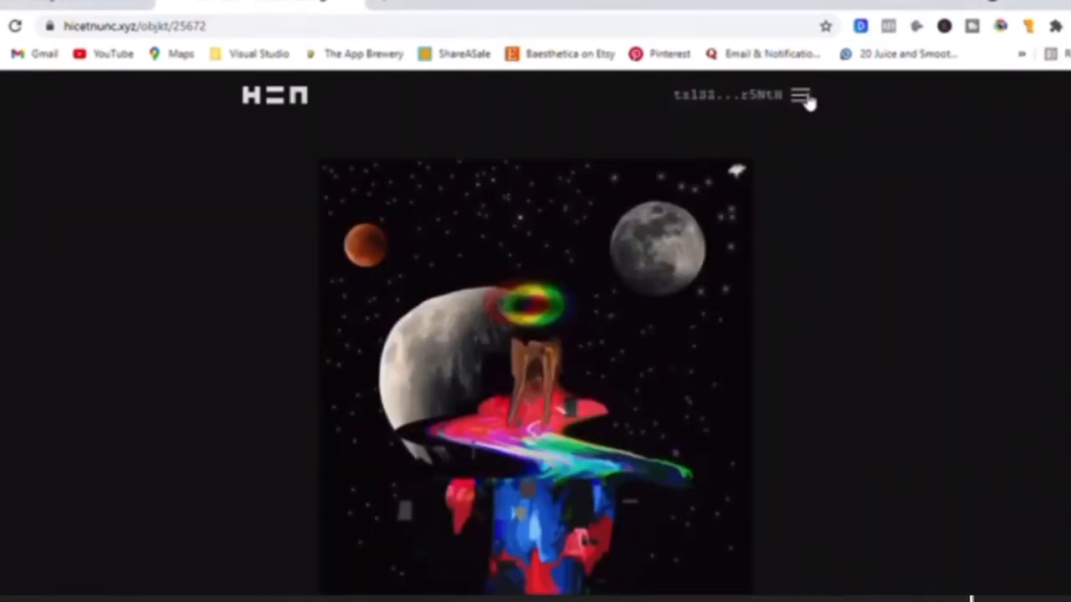
Reopen the Transcendence OBJKT#25672 page from the artist's creations via the menu
left_click(800, 95)
left_click(738, 262)
scroll(259, 303, "down", 2)
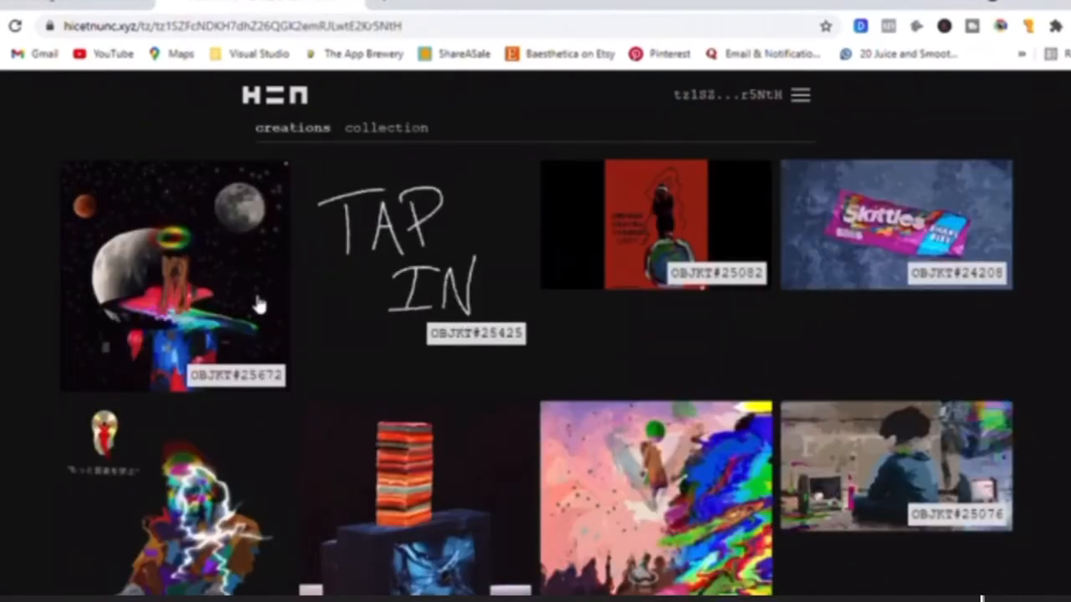
left_click(259, 303)
scroll(198, 264, "down", 2)
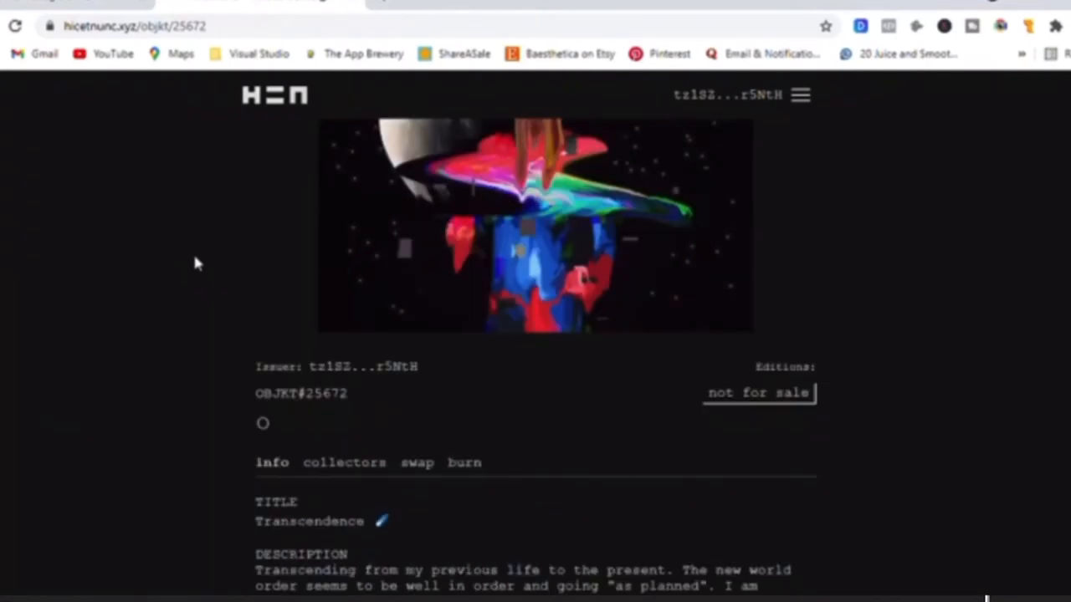
scroll(195, 263, "up", 3)
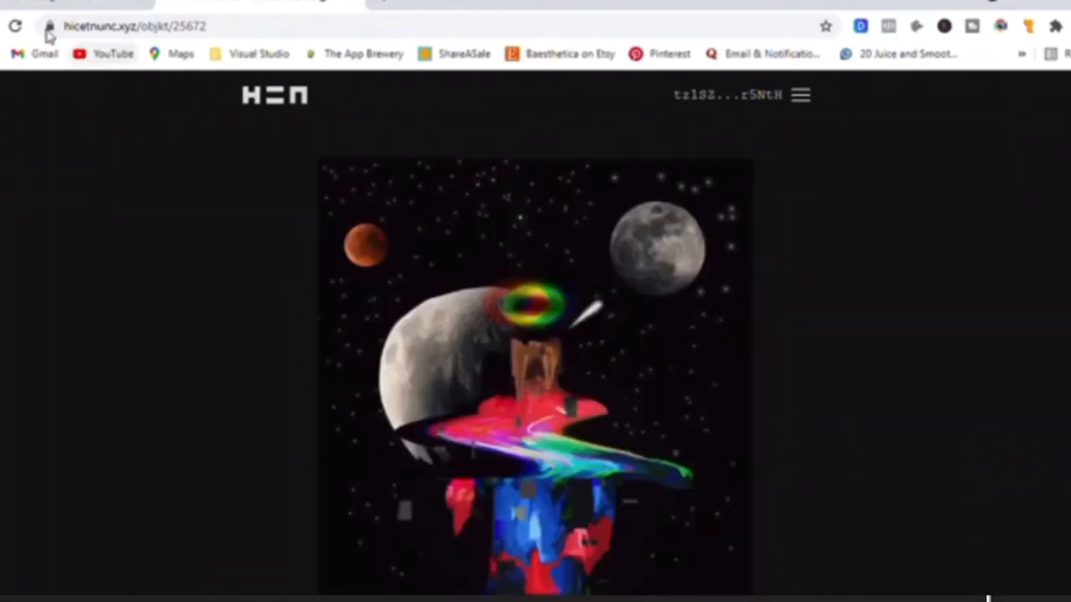
scroll(193, 251, "down", 1)
scroll(192, 251, "up", 1)
scroll(193, 251, "down", 2)
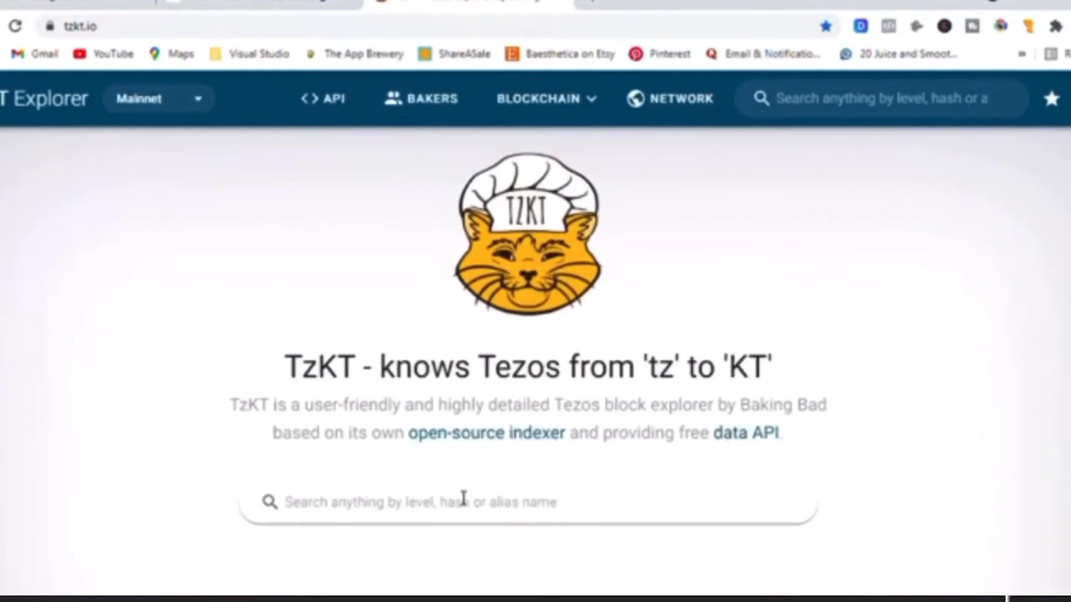
Search TzKT for the artist's wallet address and open the matching Account page
left_click(451, 514)
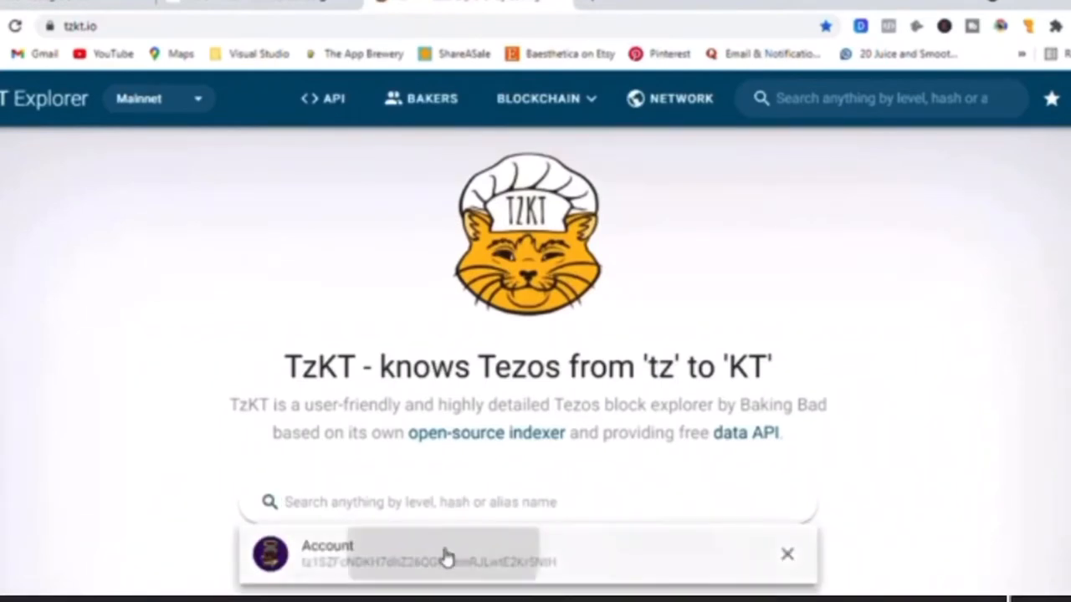
left_click(444, 556)
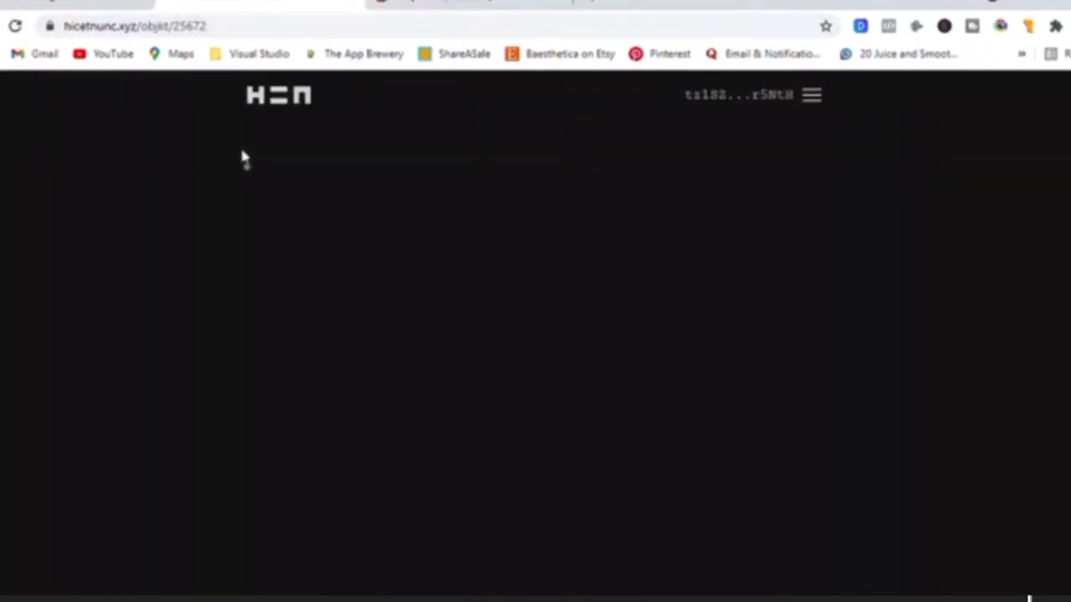
scroll(243, 156, "down", 3)
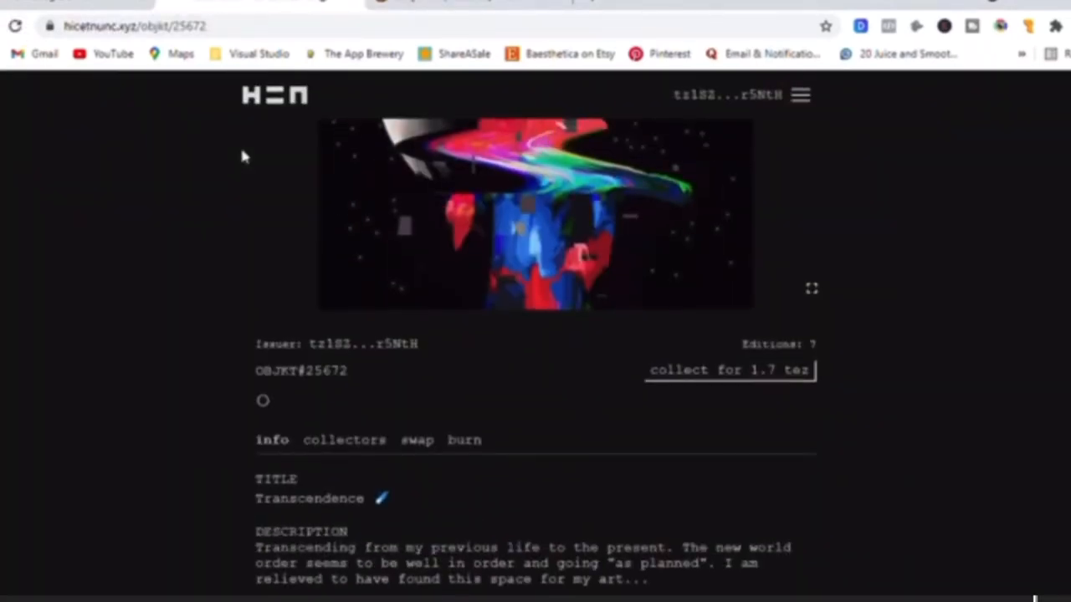
scroll(242, 157, "down", 1)
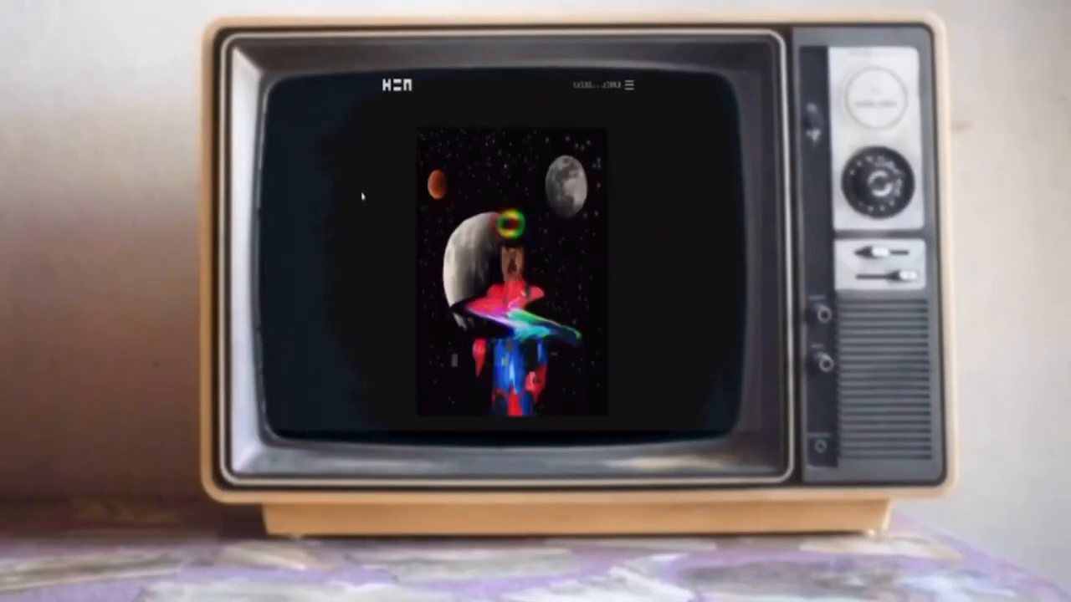
scroll(373, 175, "down", 3)
scroll(373, 175, "up", 3)
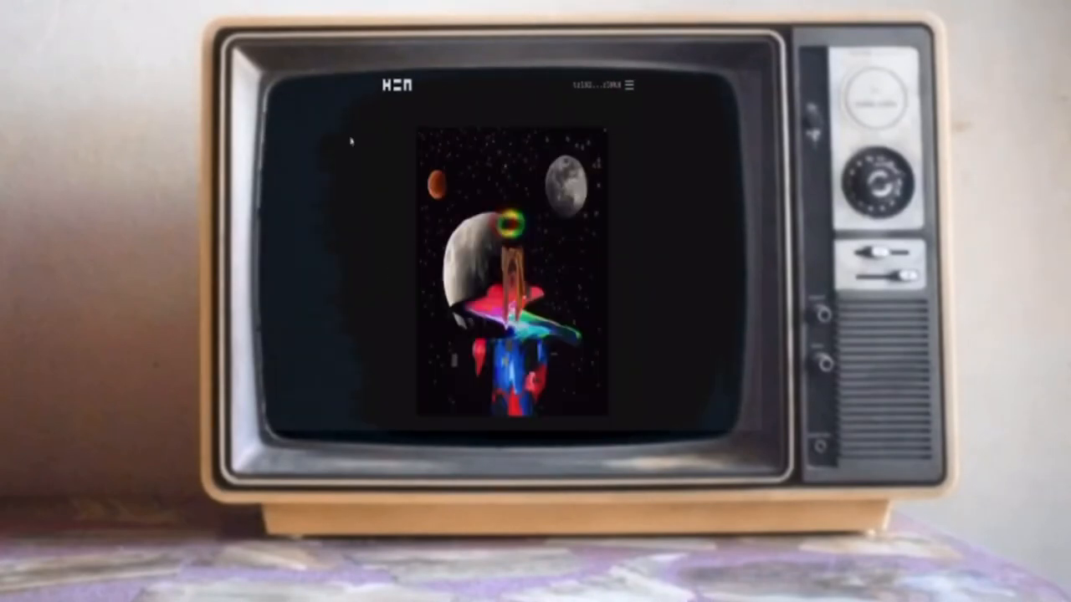
scroll(373, 175, "down", 3)
scroll(352, 142, "up", 3)
scroll(356, 184, "down", 2)
scroll(360, 194, "up", 2)
key("alt+Left")
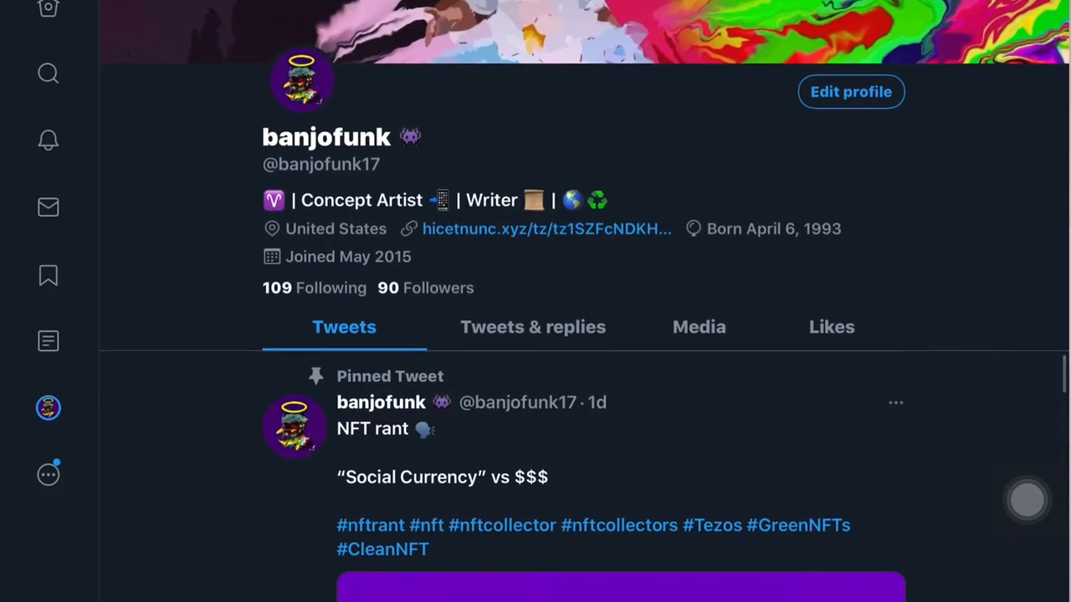
scroll(583, 334, "down", 8)
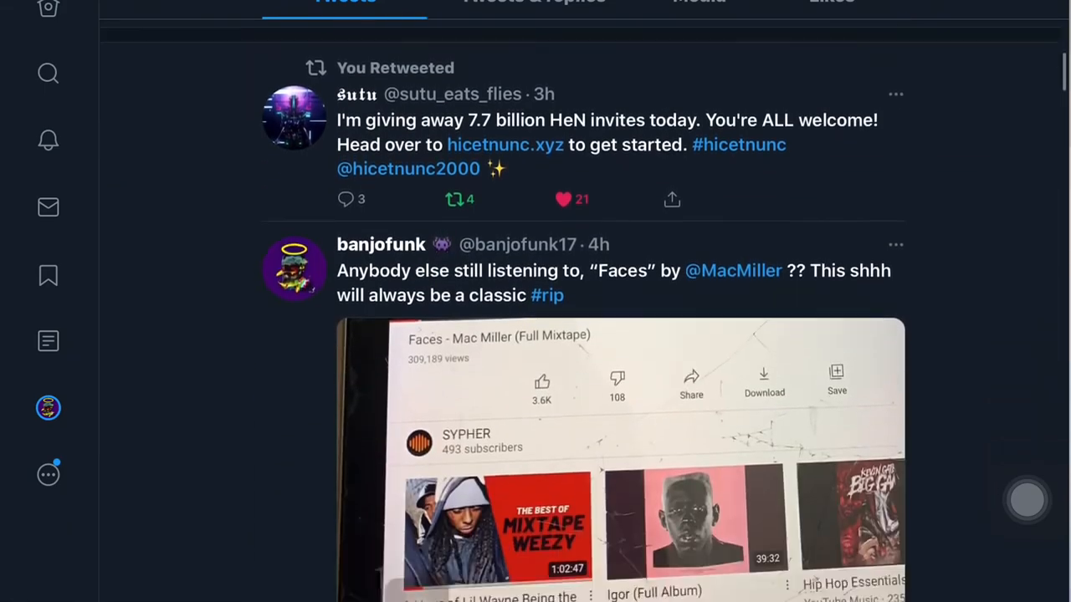
scroll(583, 335, "down", 5)
scroll(583, 334, "down", 4)
scroll(583, 335, "up", 1)
scroll(583, 335, "up", 4)
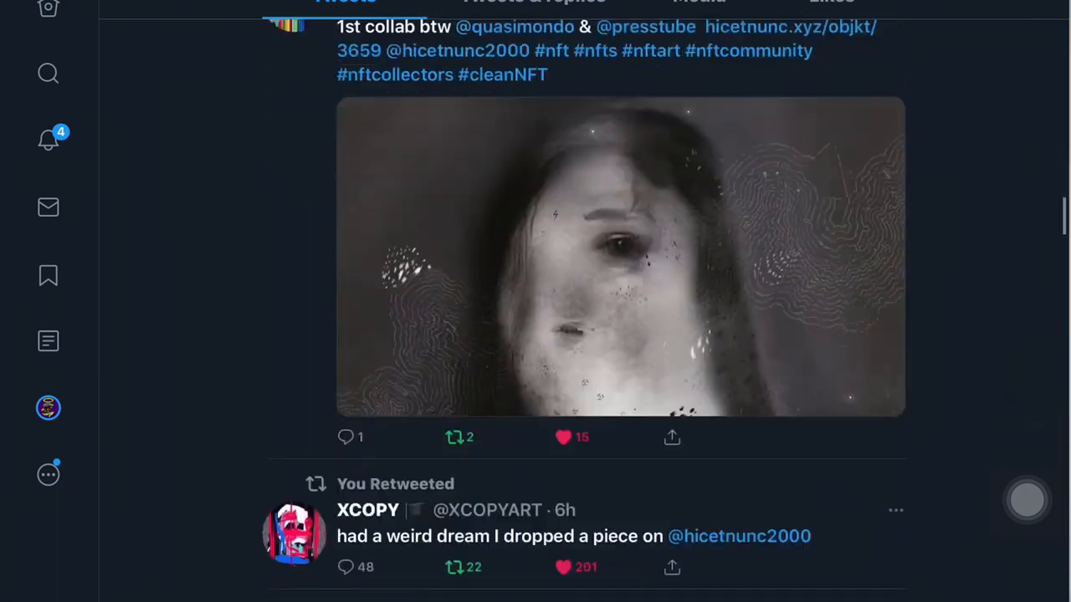
scroll(583, 334, "down", 3)
scroll(583, 335, "down", 3)
scroll(583, 334, "down", 4)
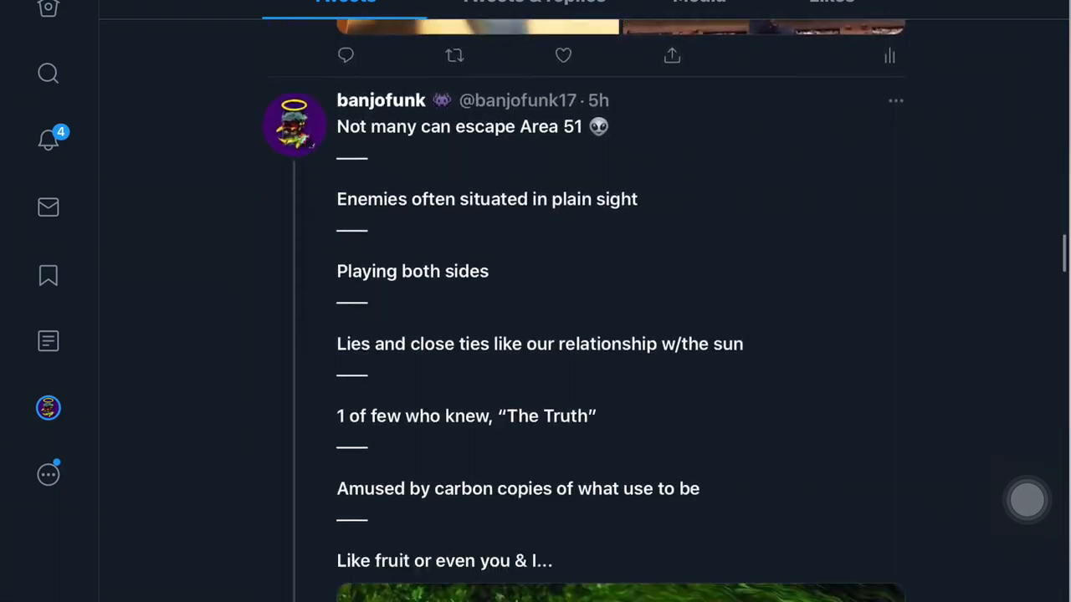
scroll(583, 335, "down", 8)
scroll(583, 335, "down", 5)
scroll(583, 334, "down", 1)
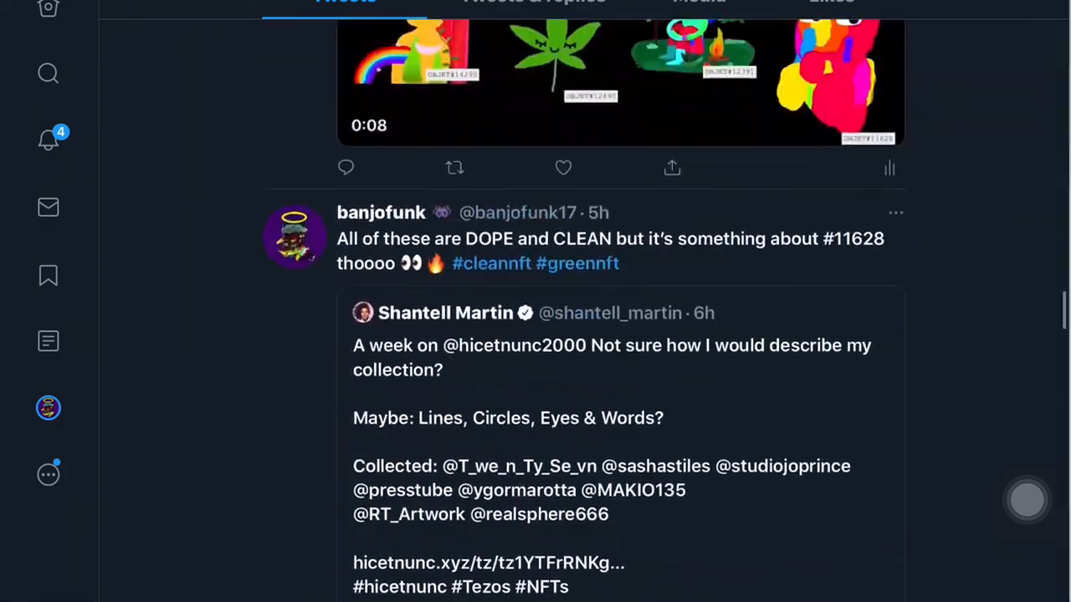
scroll(583, 335, "up", 5)
scroll(583, 335, "up", 3)
scroll(583, 335, "down", 4)
scroll(583, 335, "down", 5)
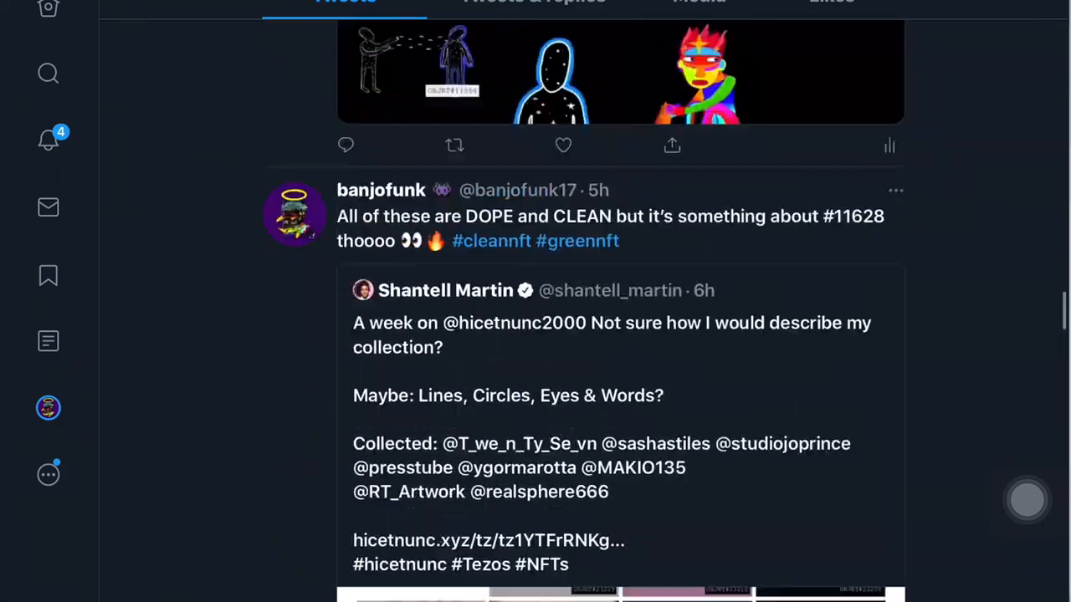
scroll(583, 334, "up", 9)
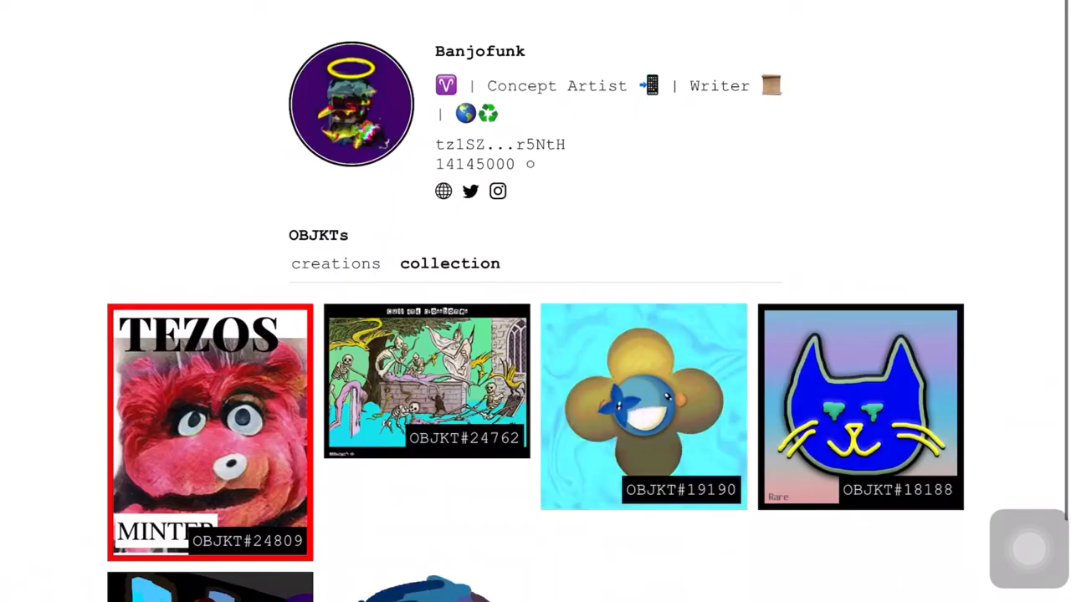
scroll(535, 334, "down", 5)
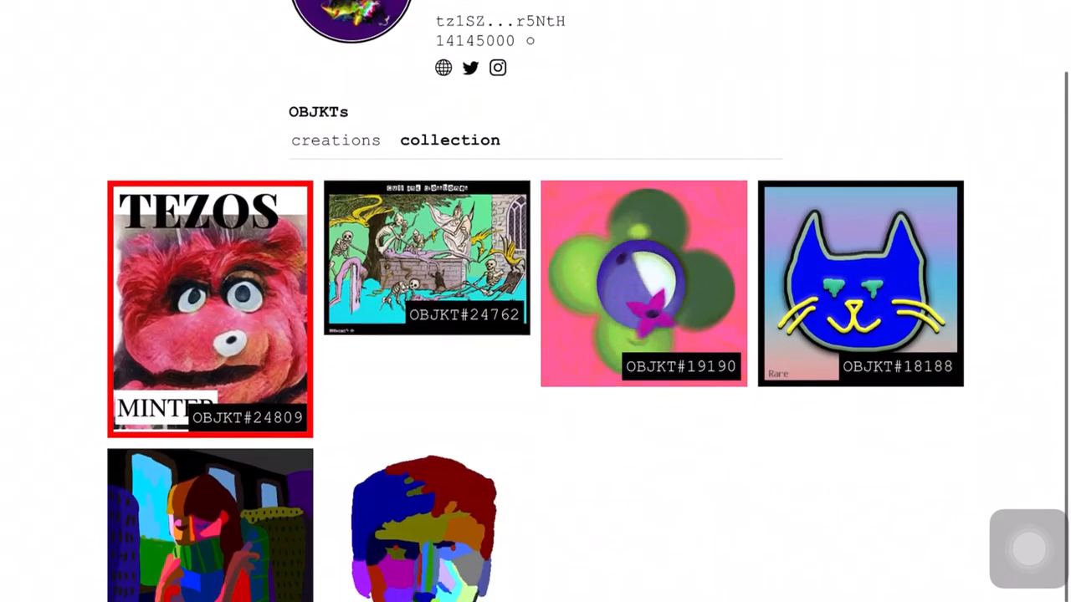
scroll(535, 334, "down", 1)
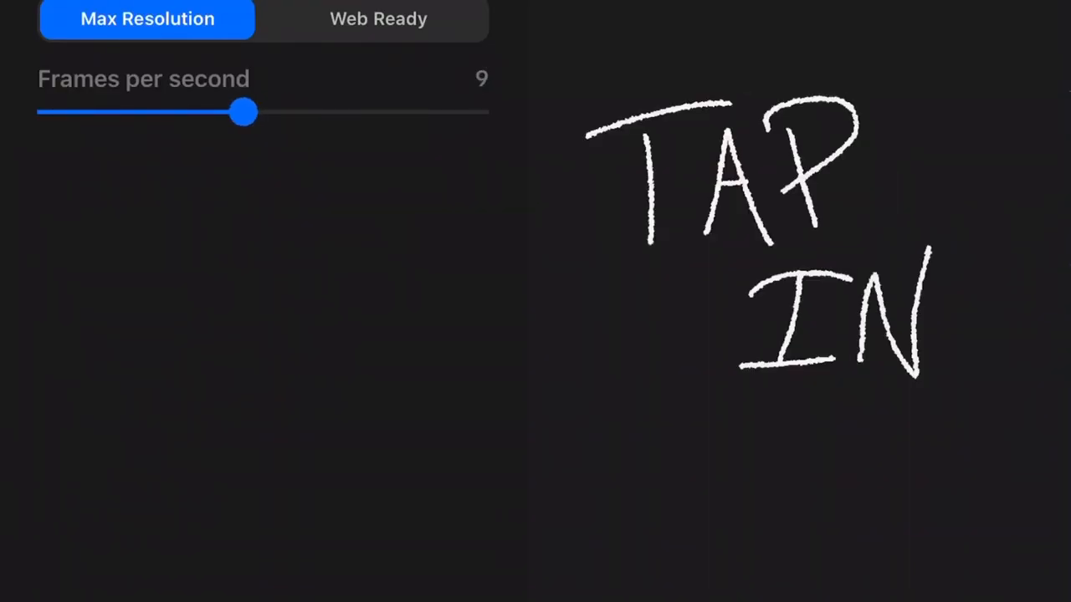
Lower the animated export's Frames per second slider from 9 to 7
left_click_drag(243, 112, 218, 112)
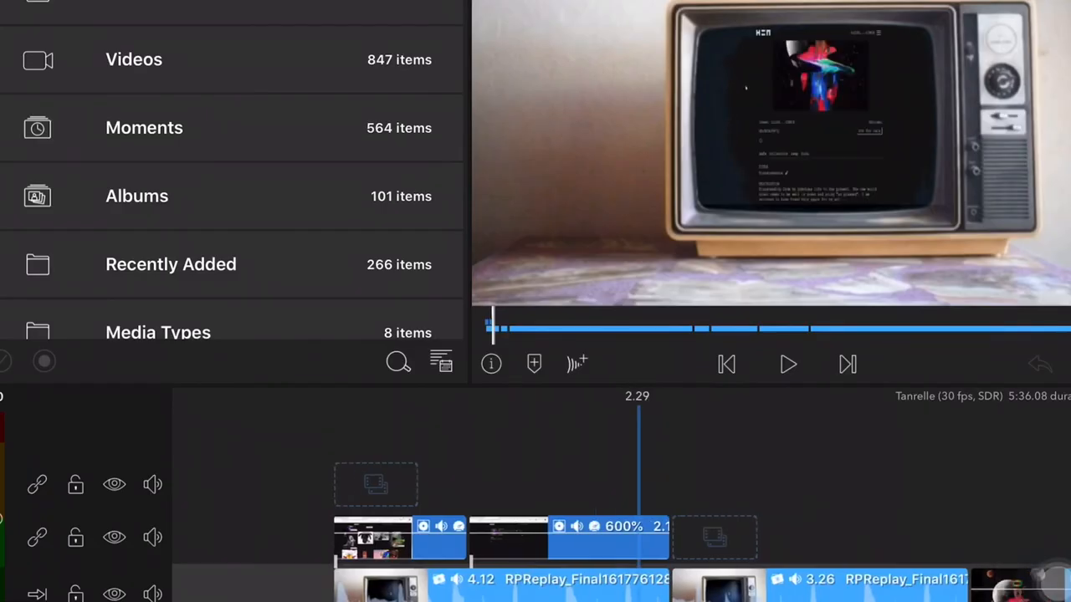
scroll(619, 535, "right", 5)
scroll(619, 535, "right", 4)
scroll(619, 536, "left", 8)
scroll(618, 536, "right", 1)
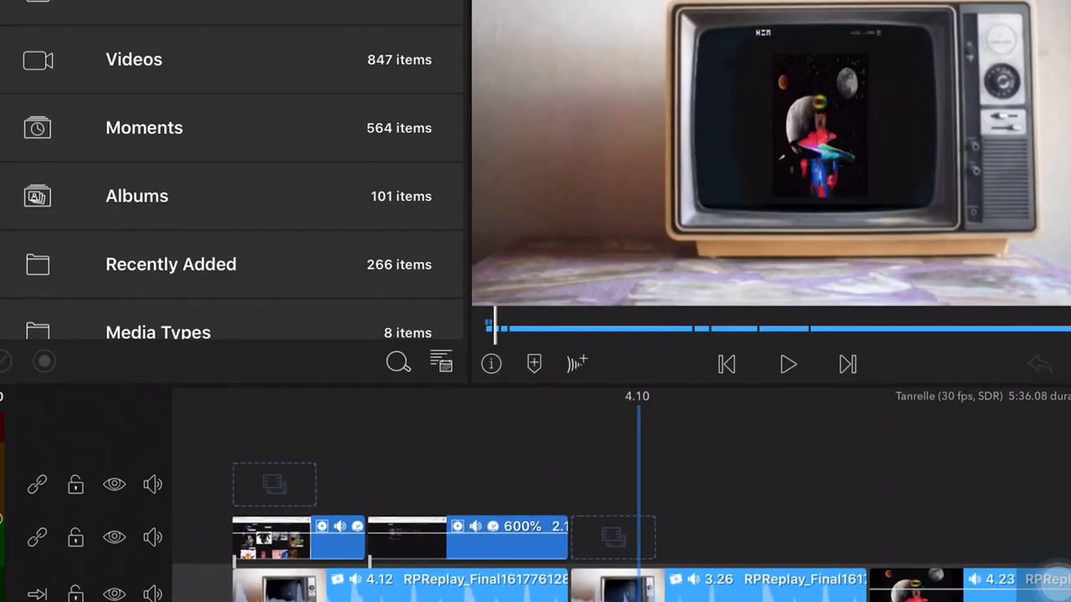
scroll(619, 535, "left", 3)
scroll(619, 536, "left", 4)
scroll(619, 535, "right", 1)
scroll(619, 535, "right", 3)
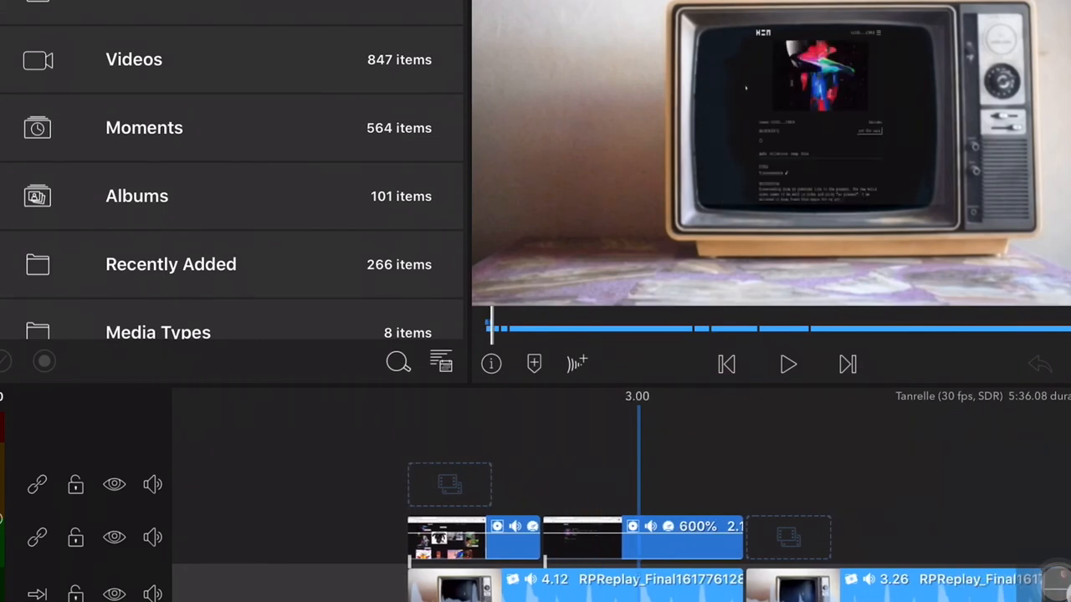
scroll(619, 535, "right", 1)
scroll(618, 536, "left", 1)
scroll(619, 535, "left", 1)
scroll(619, 535, "left", 2)
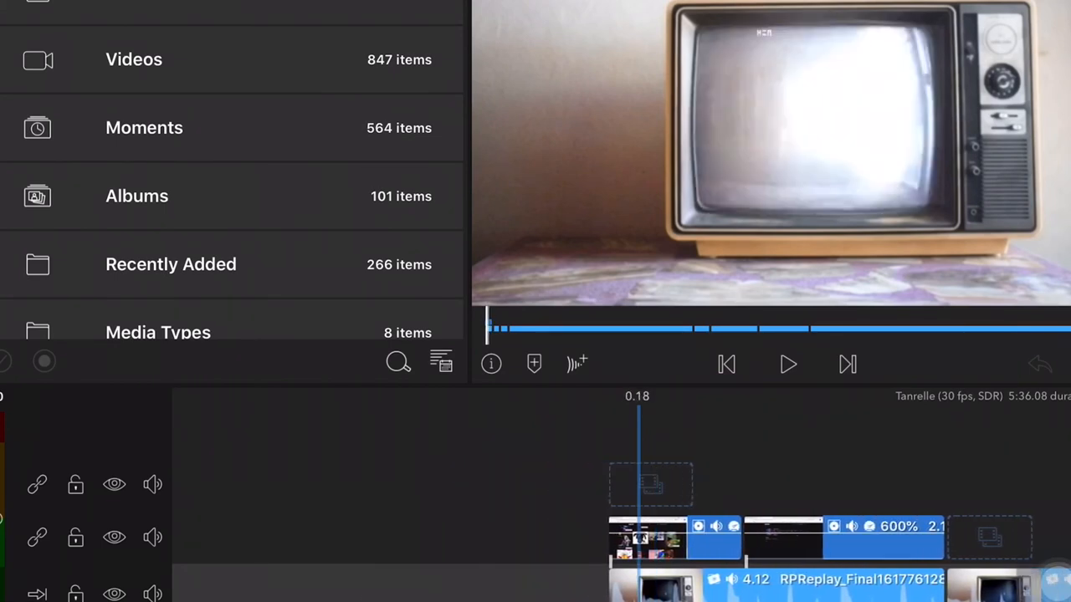
scroll(619, 536, "right", 2)
scroll(619, 535, "right", 1)
scroll(619, 535, "right", 4)
scroll(619, 535, "right", 2)
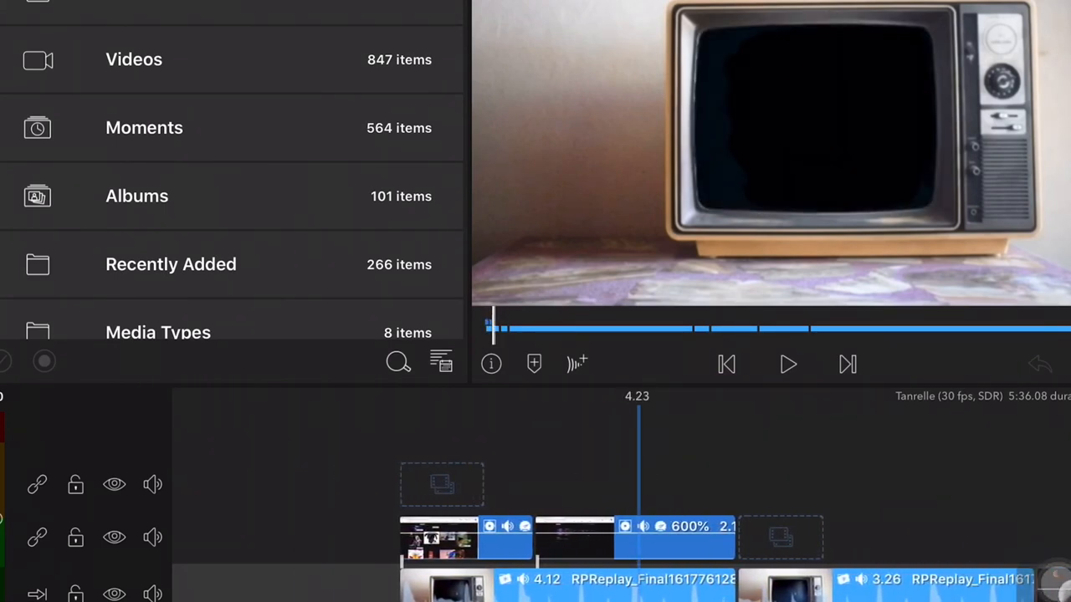
scroll(619, 536, "left", 1)
scroll(619, 535, "left", 1)
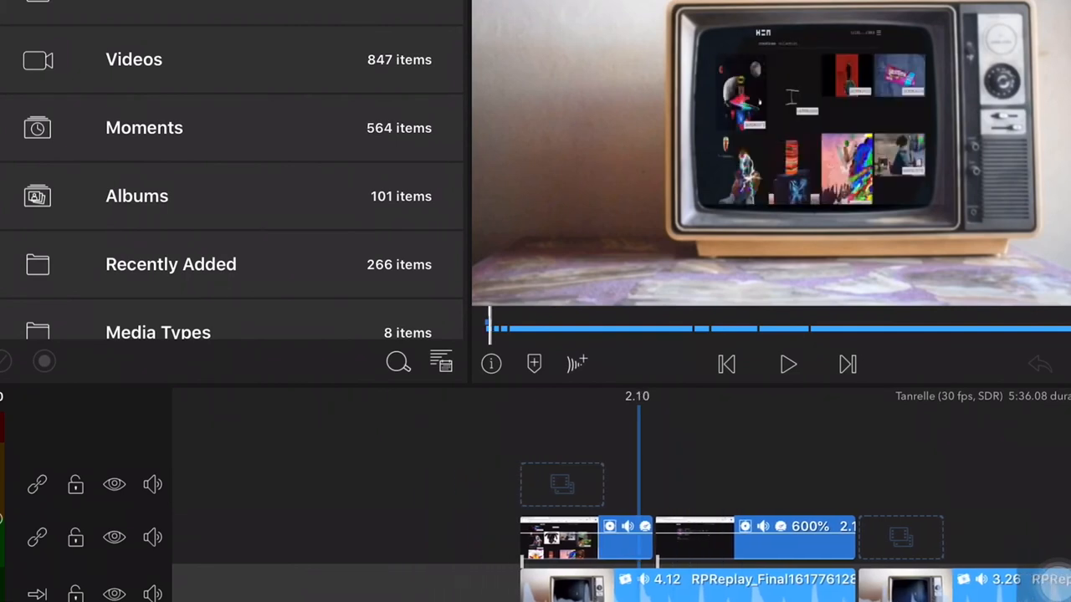
scroll(619, 536, "left", 3)
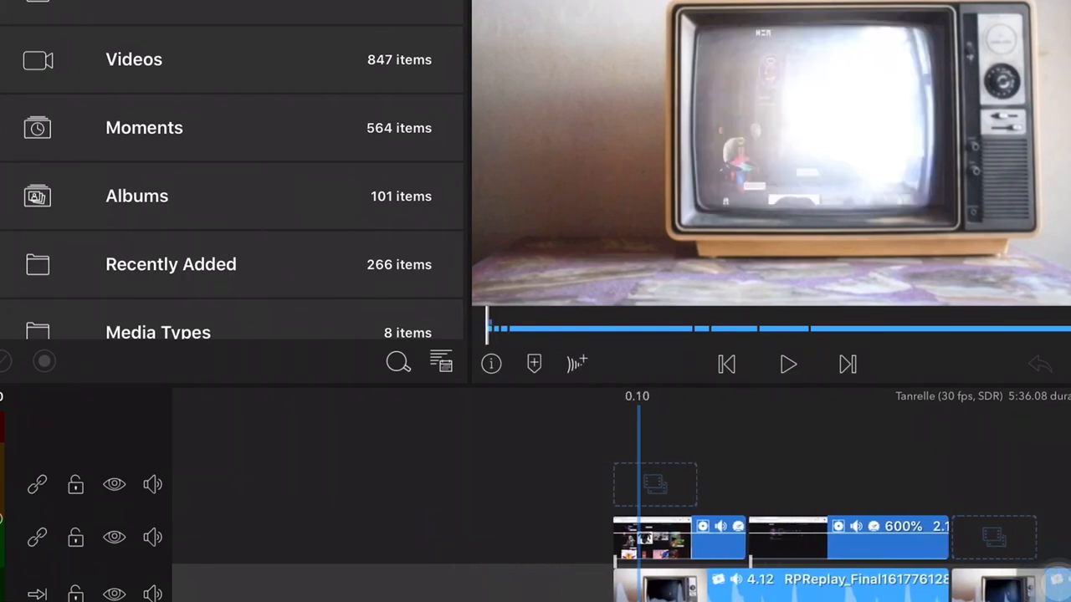